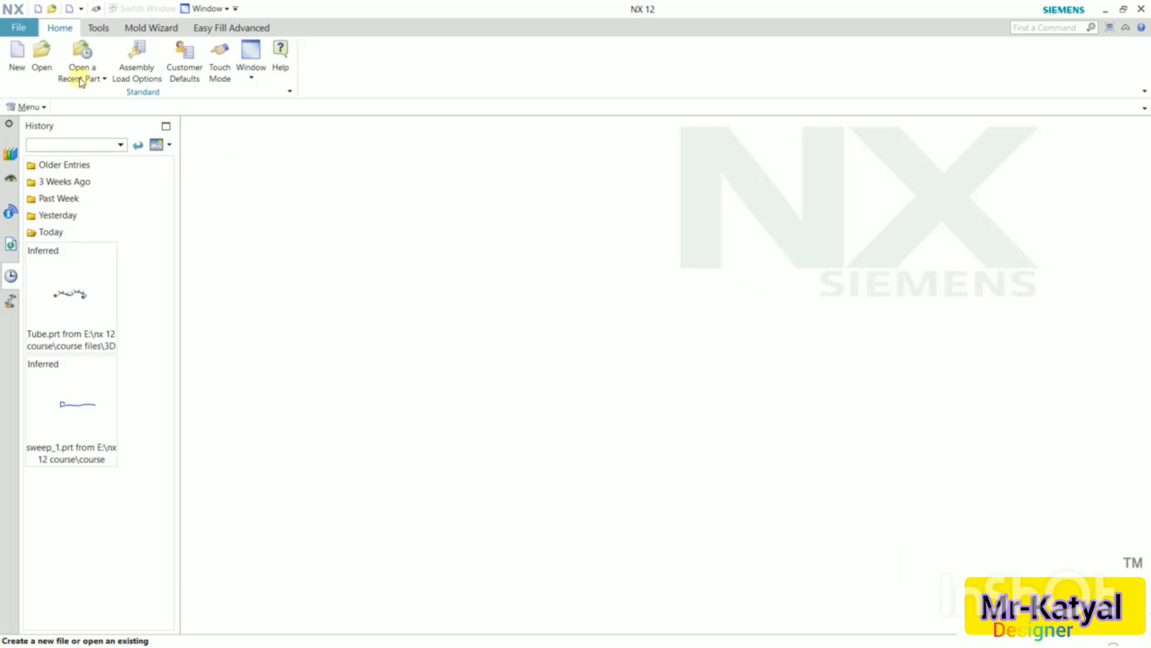
- Open the part file swept_1 from the swept folder
click(42, 71)
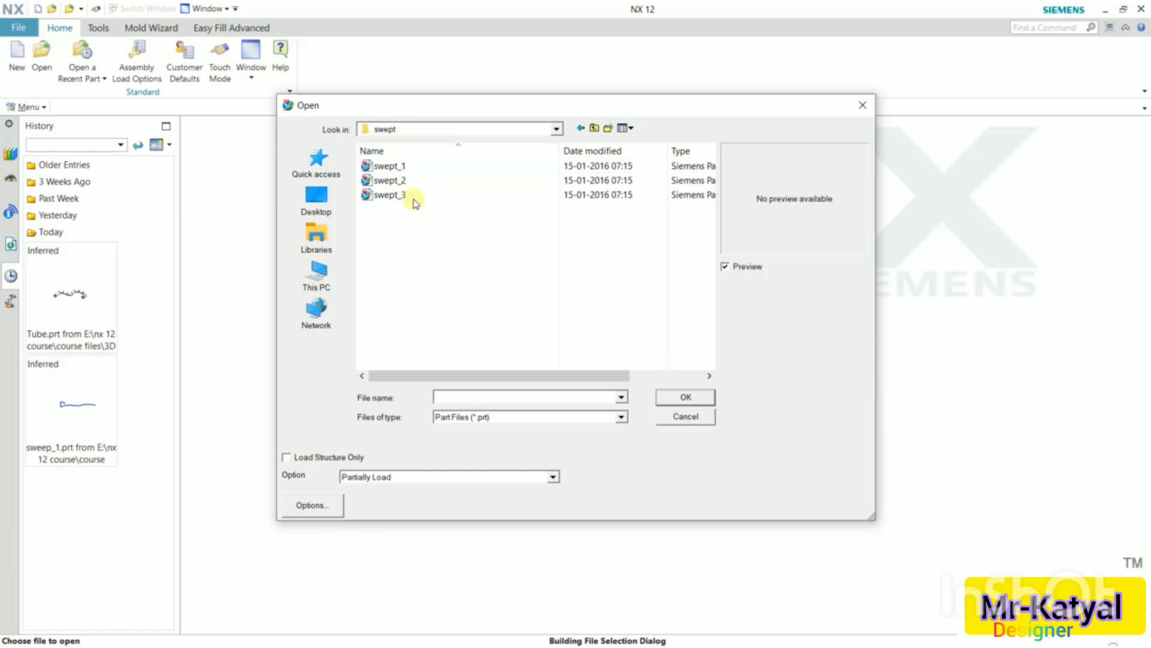
click(397, 168)
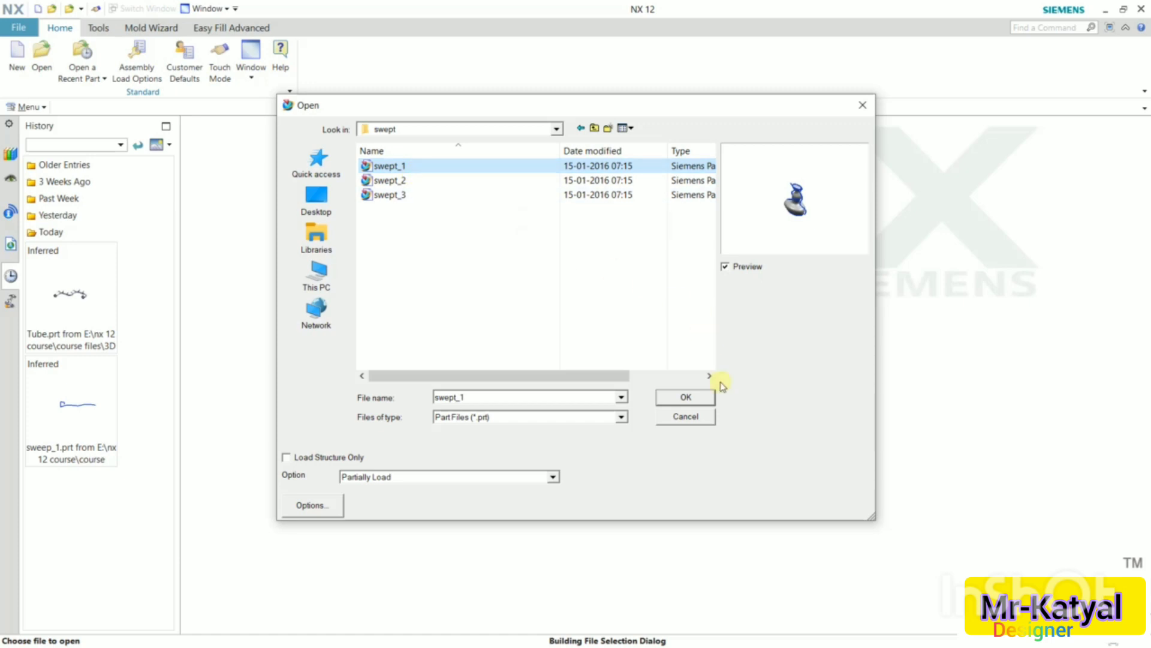
click(686, 395)
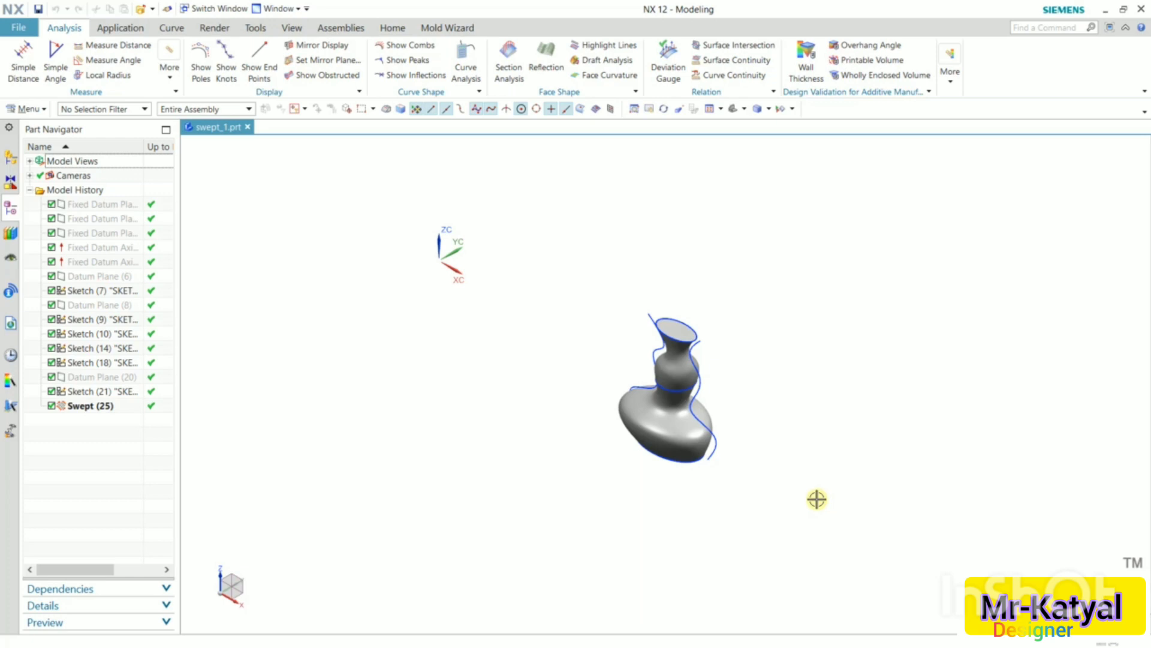
- Delete the existing Swept feature from the model history, leaving its section and guide sketches
click(100, 406)
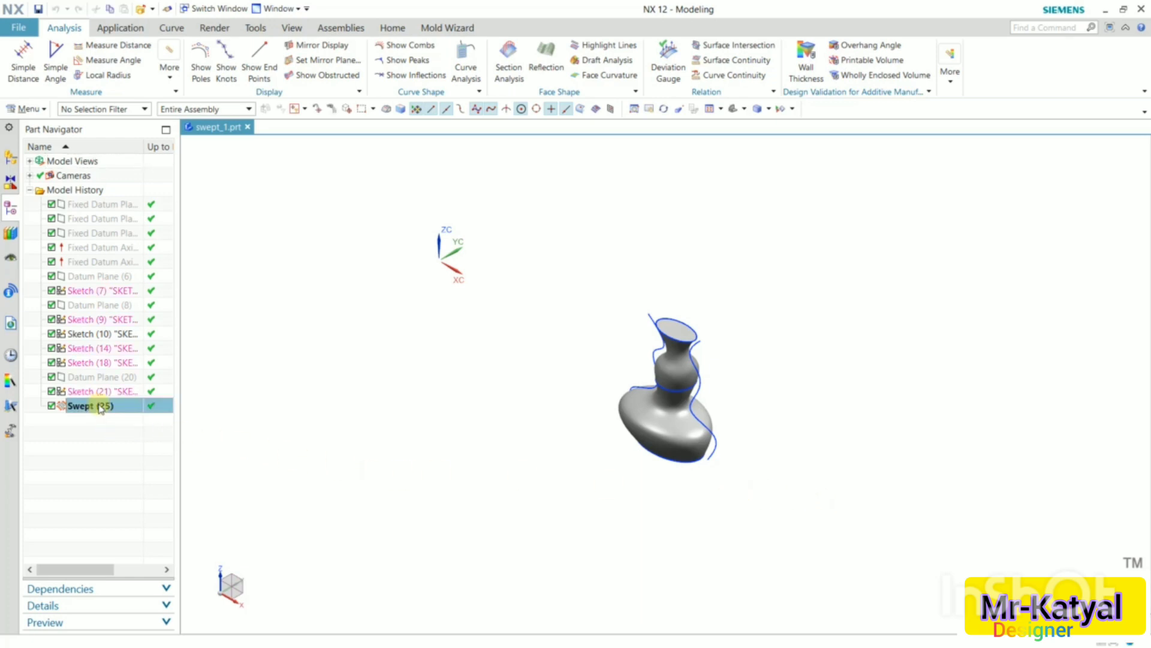
right_click(100, 406)
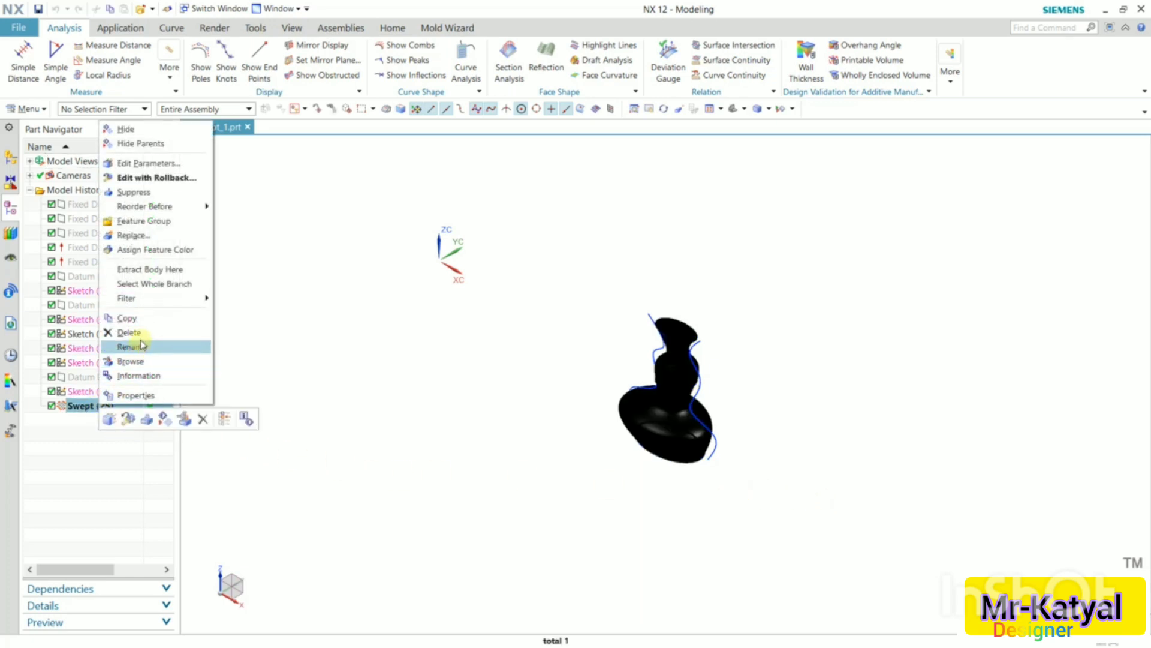
click(135, 332)
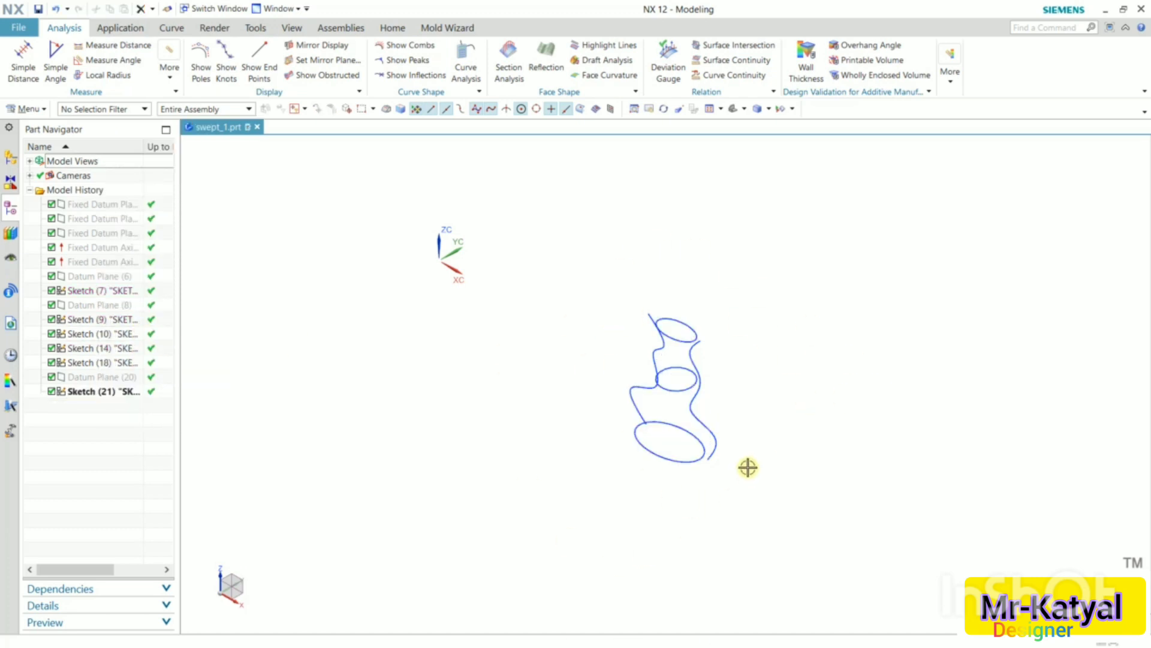
scroll(819, 494, up, 2)
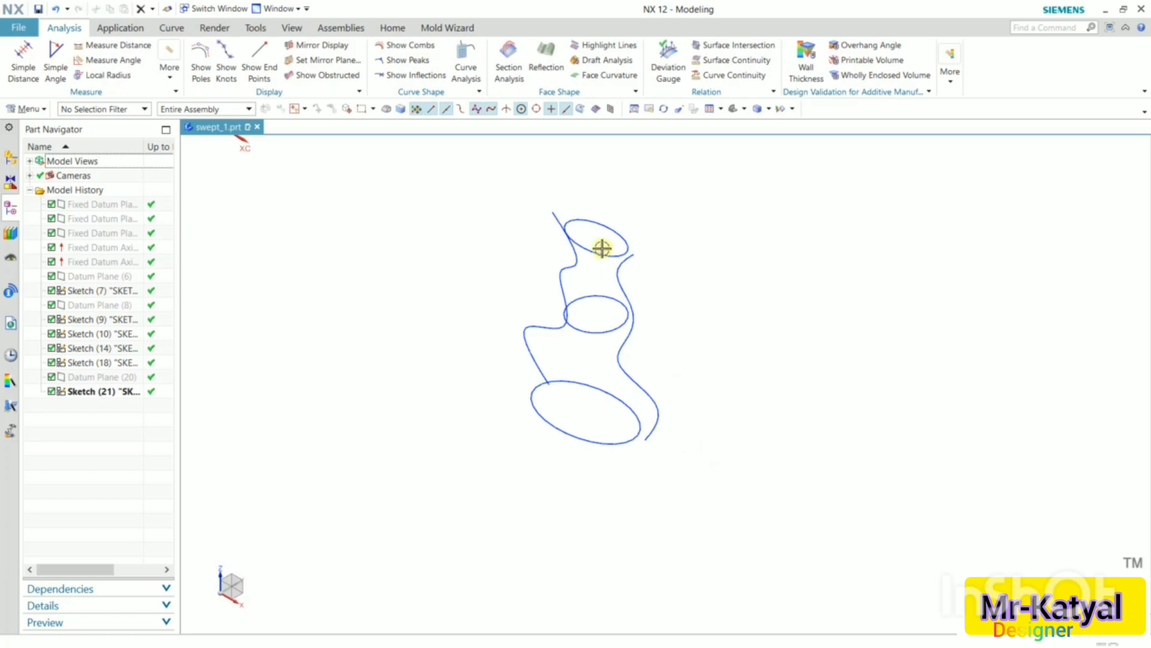
scroll(629, 244, up, 1)
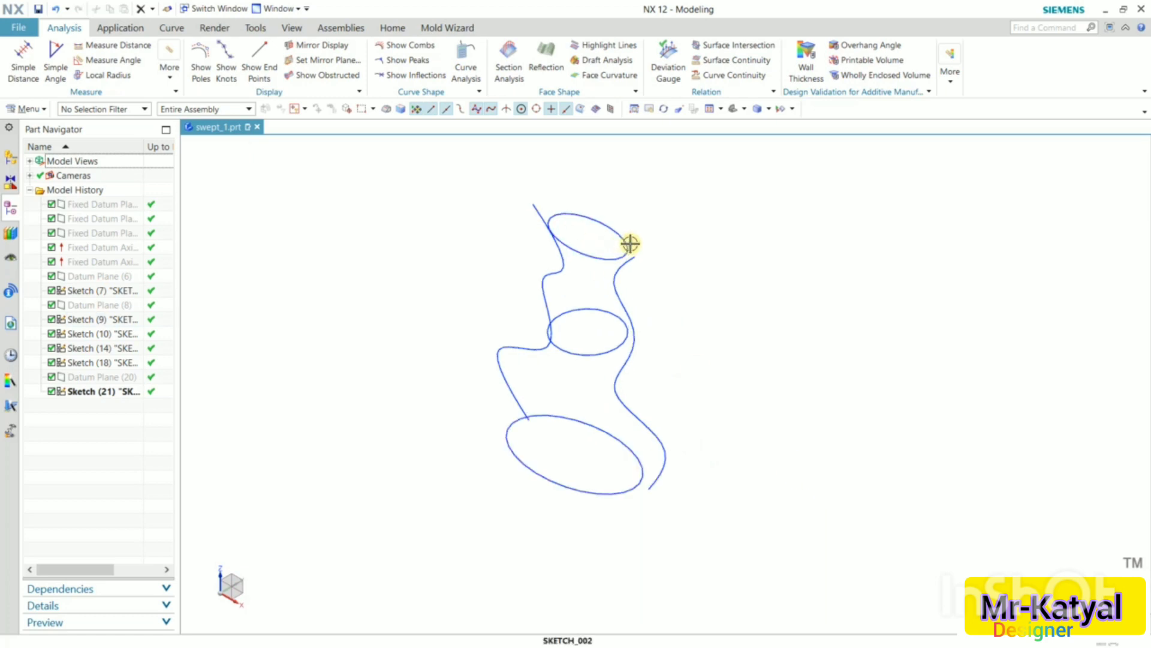
- Start a Swept feature with the large ellipse at the vase's base as the first section
click(392, 28)
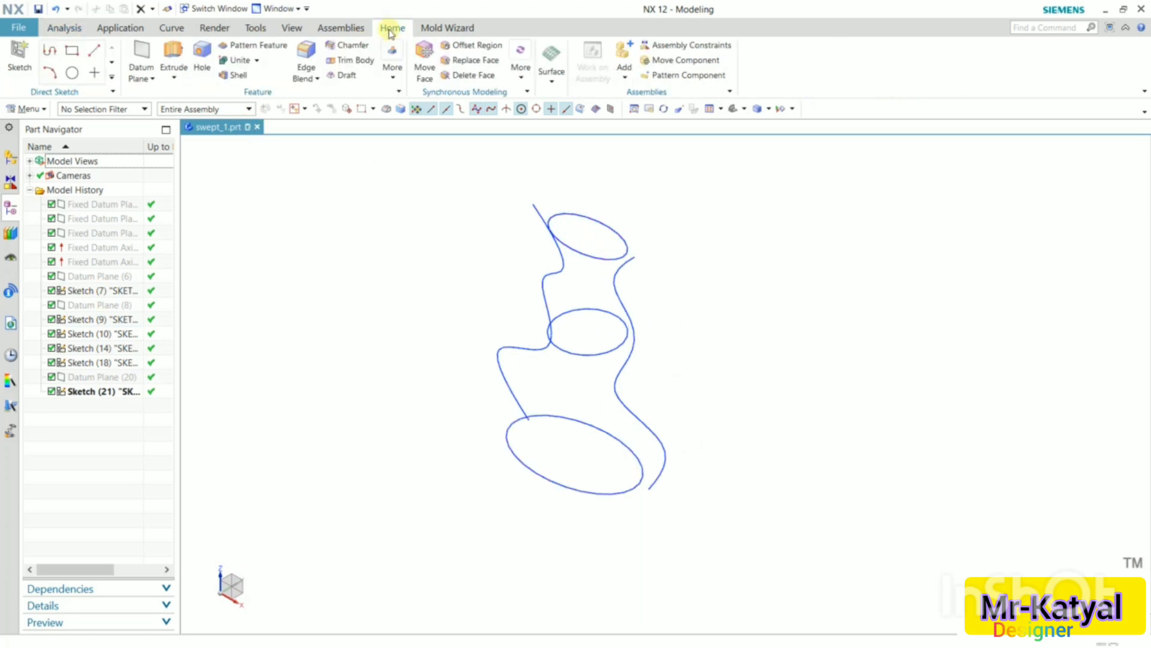
click(395, 79)
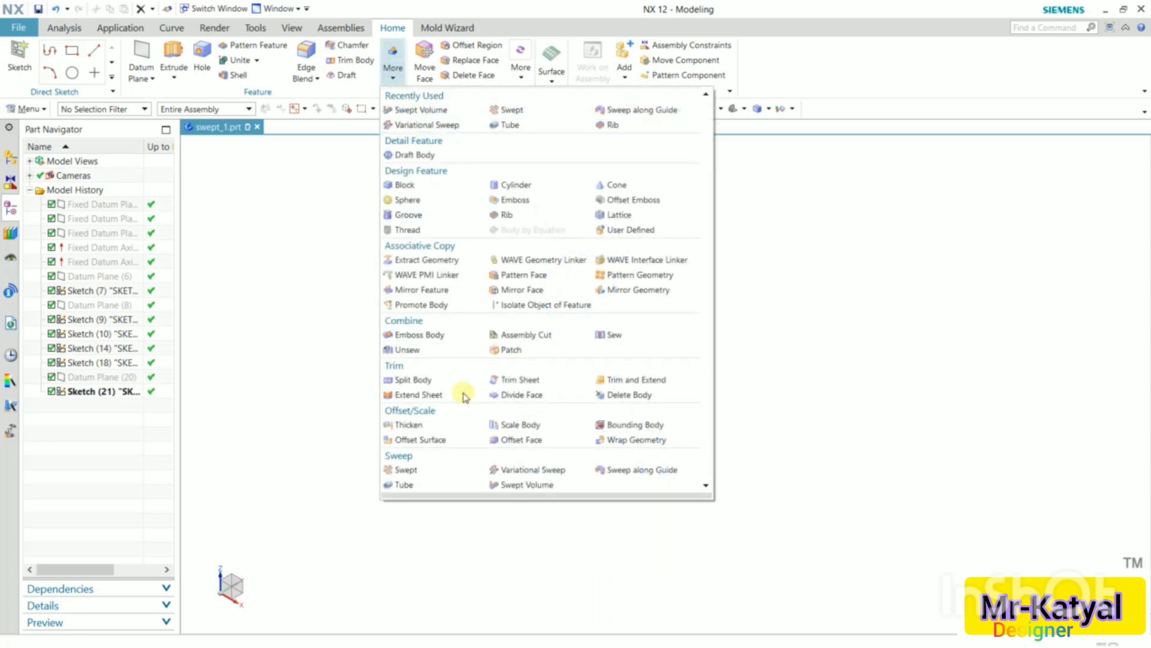
click(424, 471)
click(27, 108)
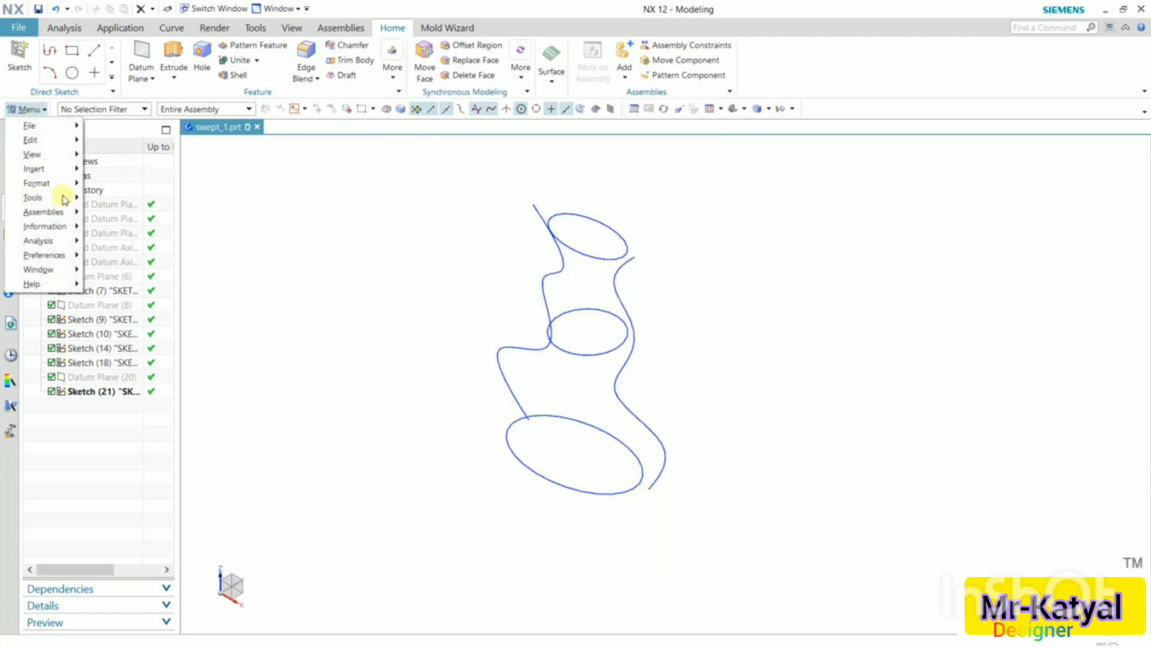
mouse_move(61, 168)
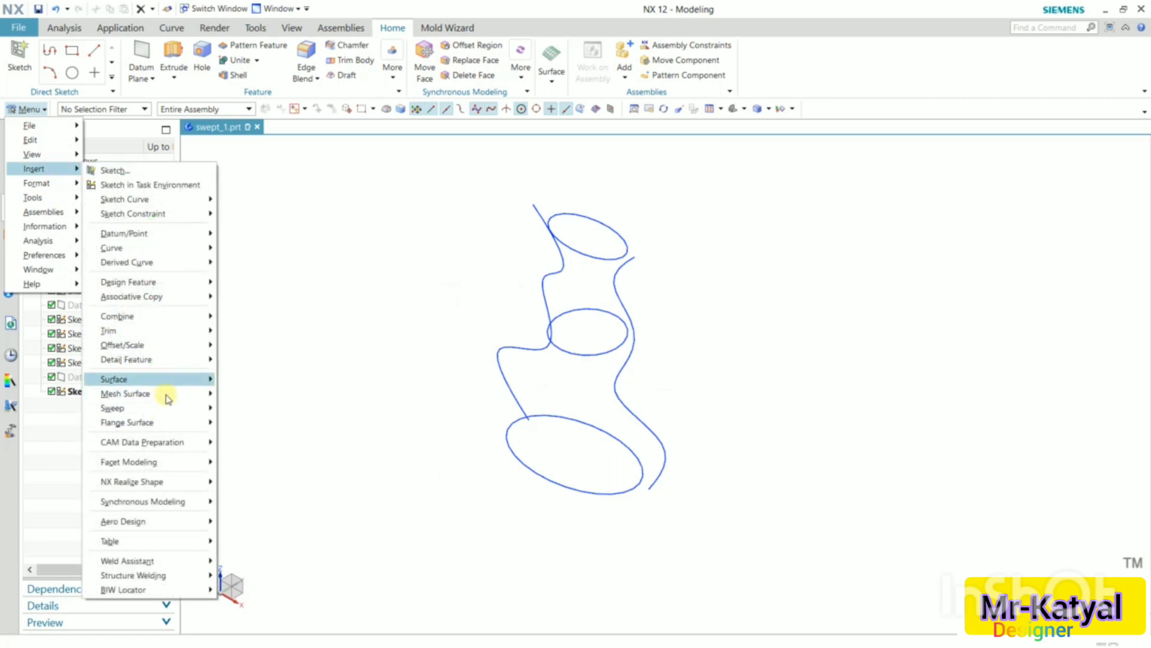
mouse_move(176, 409)
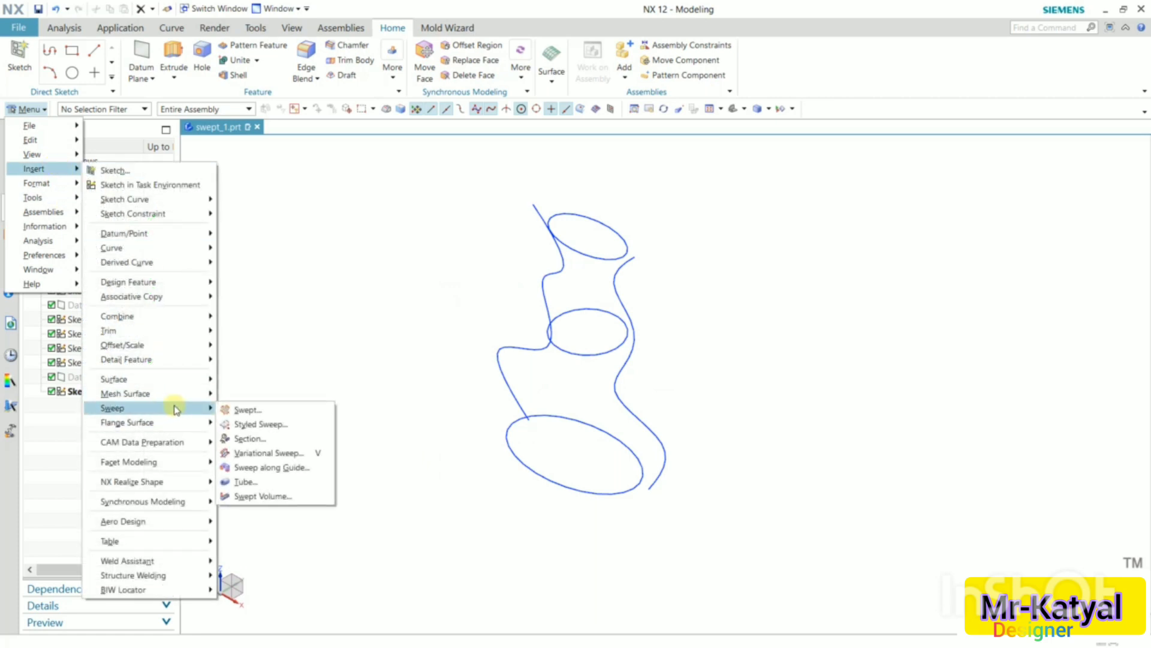
click(272, 411)
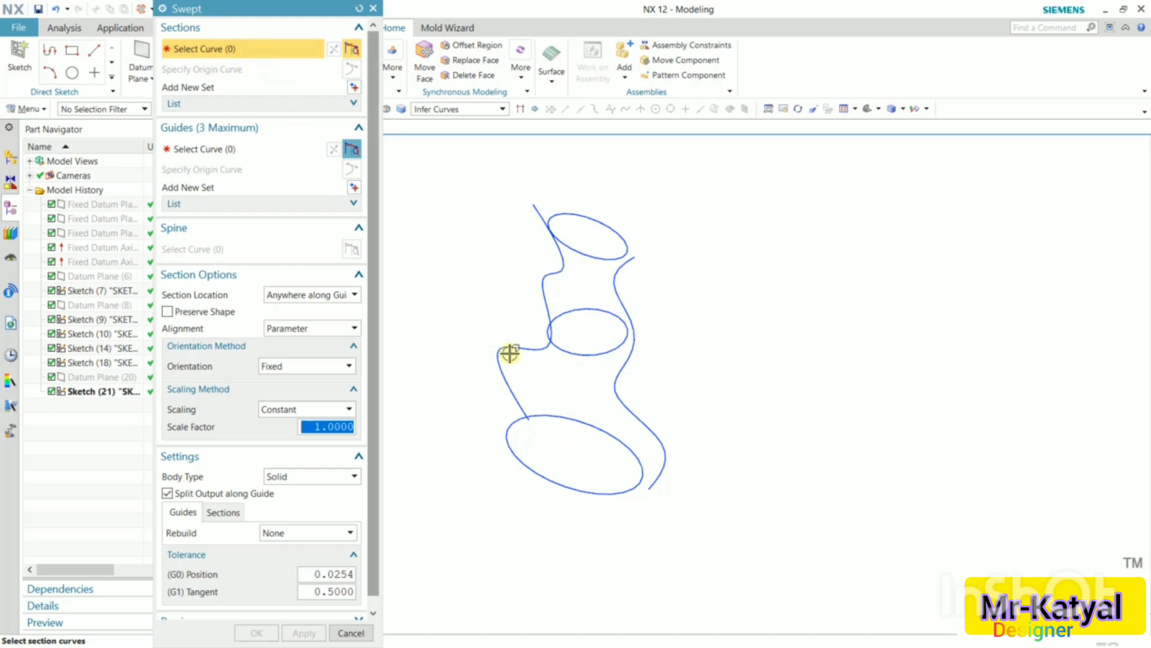
click(571, 487)
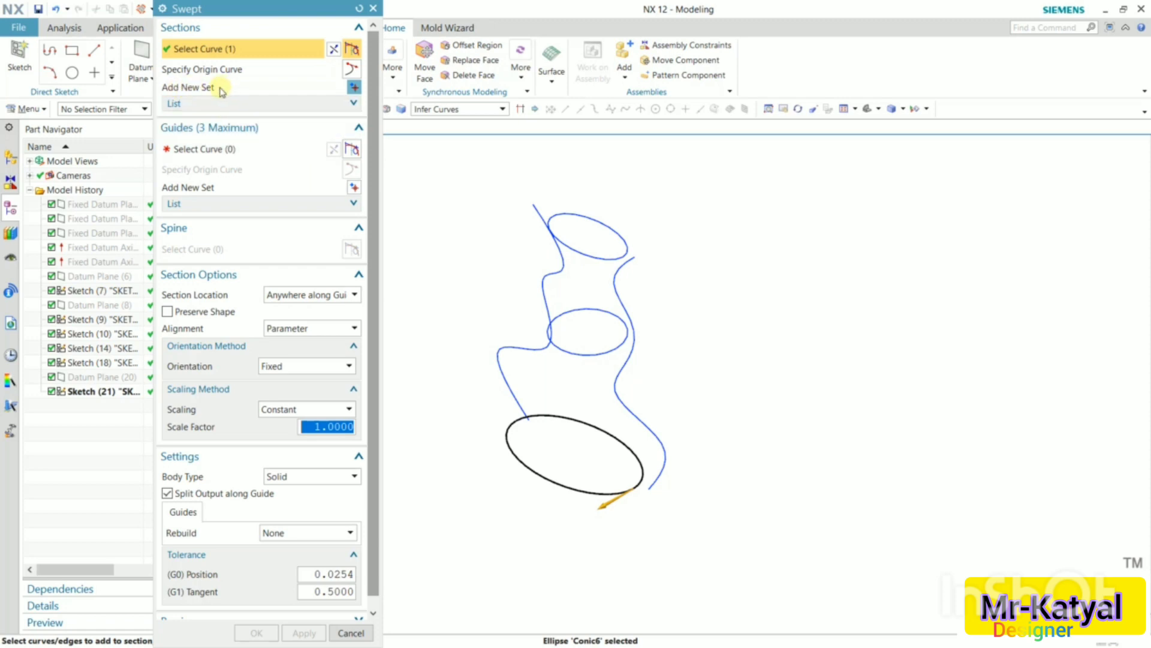
- Add the middle circle and the upper ellipse to the sweep as two further separate sections
click(356, 88)
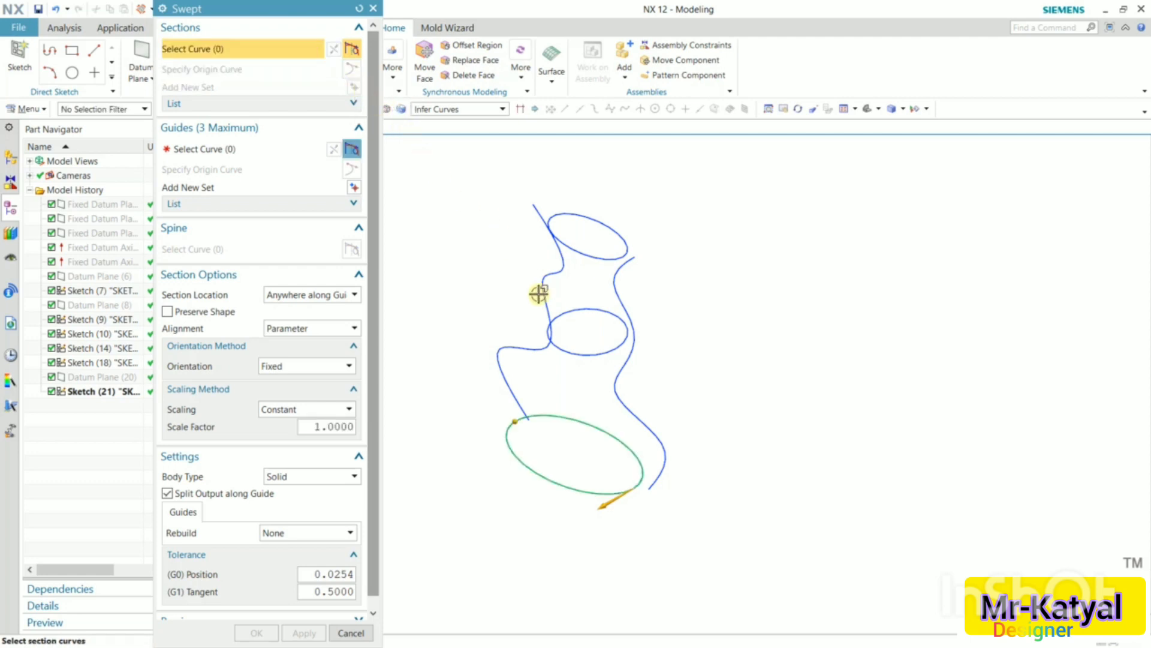
click(592, 350)
click(672, 379)
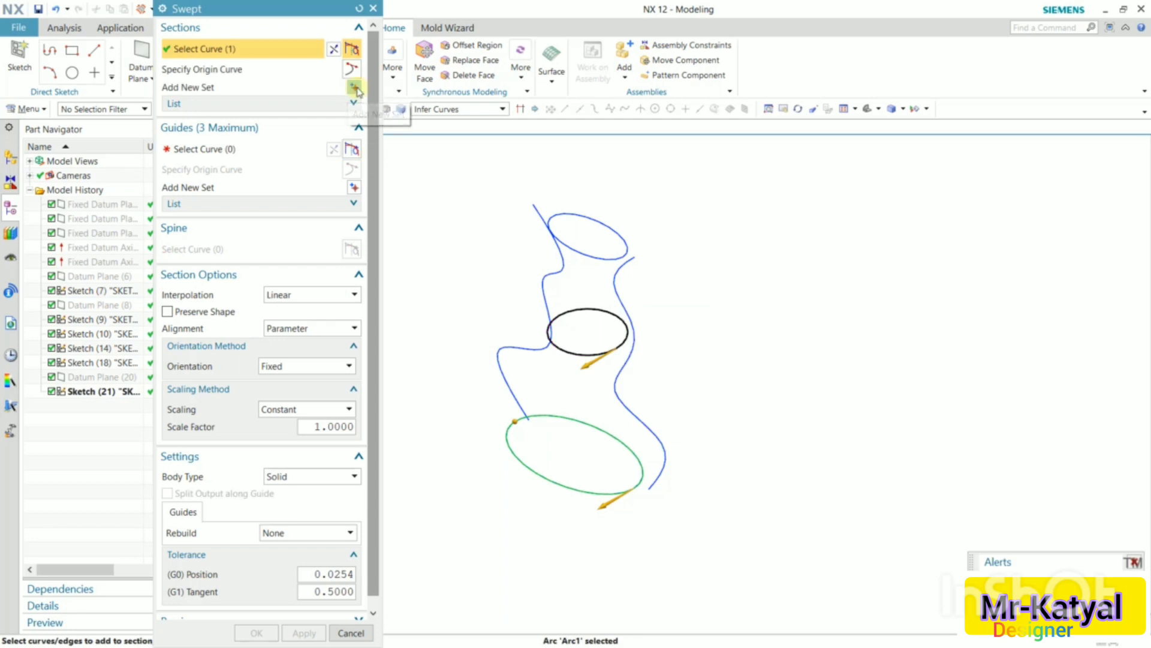
click(355, 88)
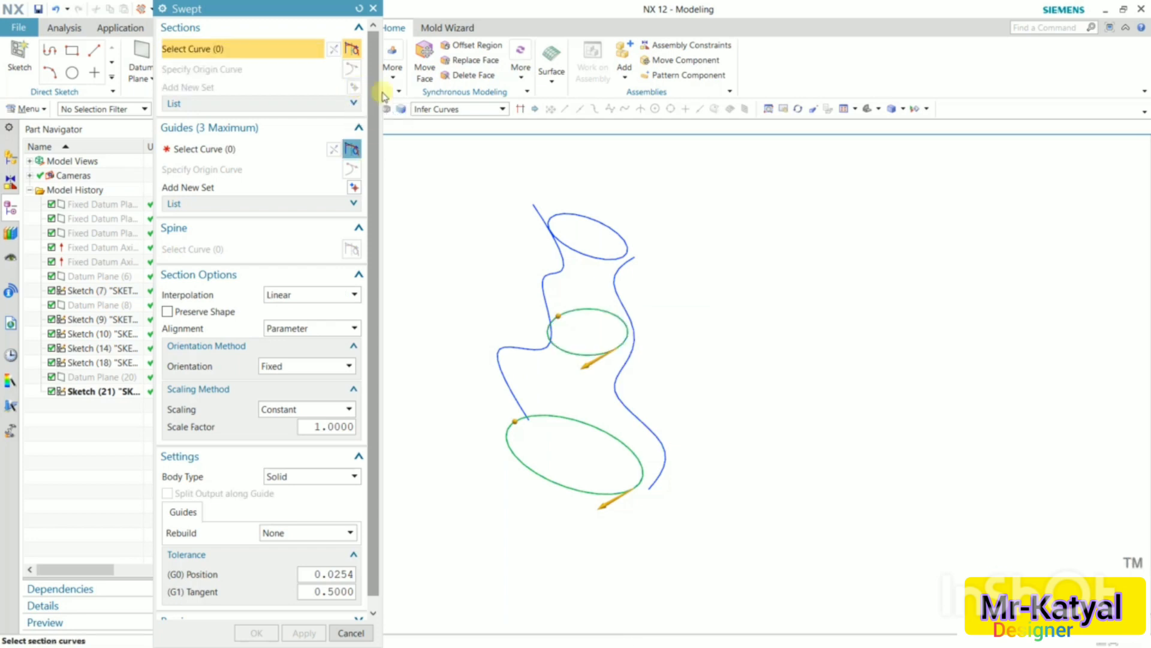
click(591, 253)
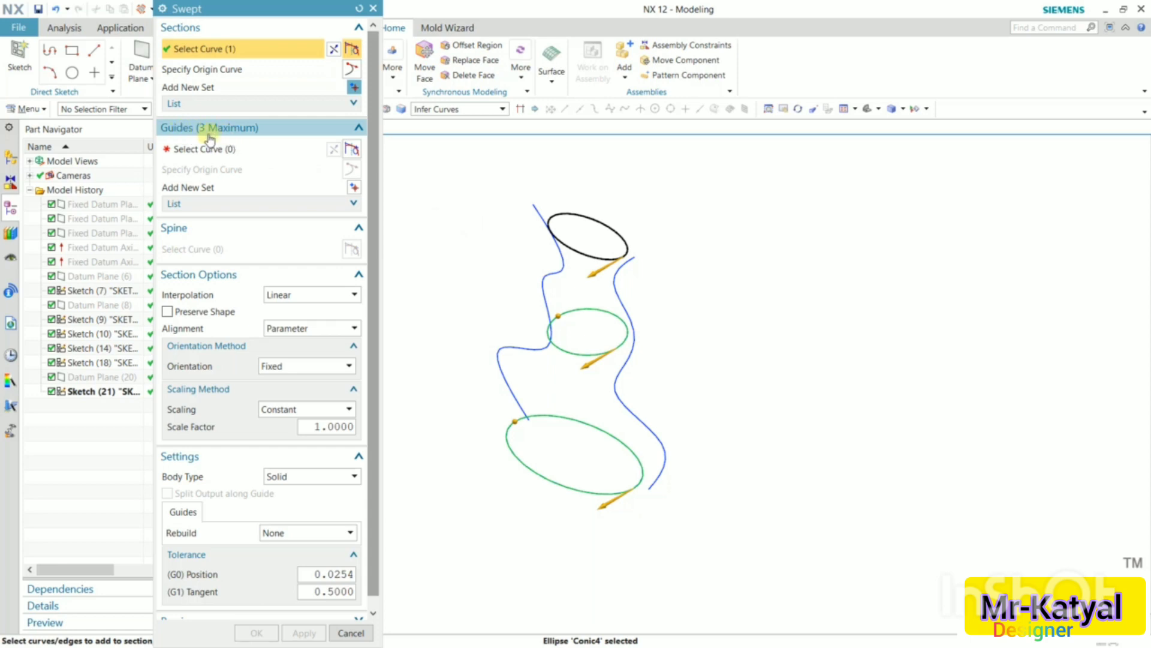
- Set the side splines on both sides of the vase as separate guides and create the swept solid
click(190, 151)
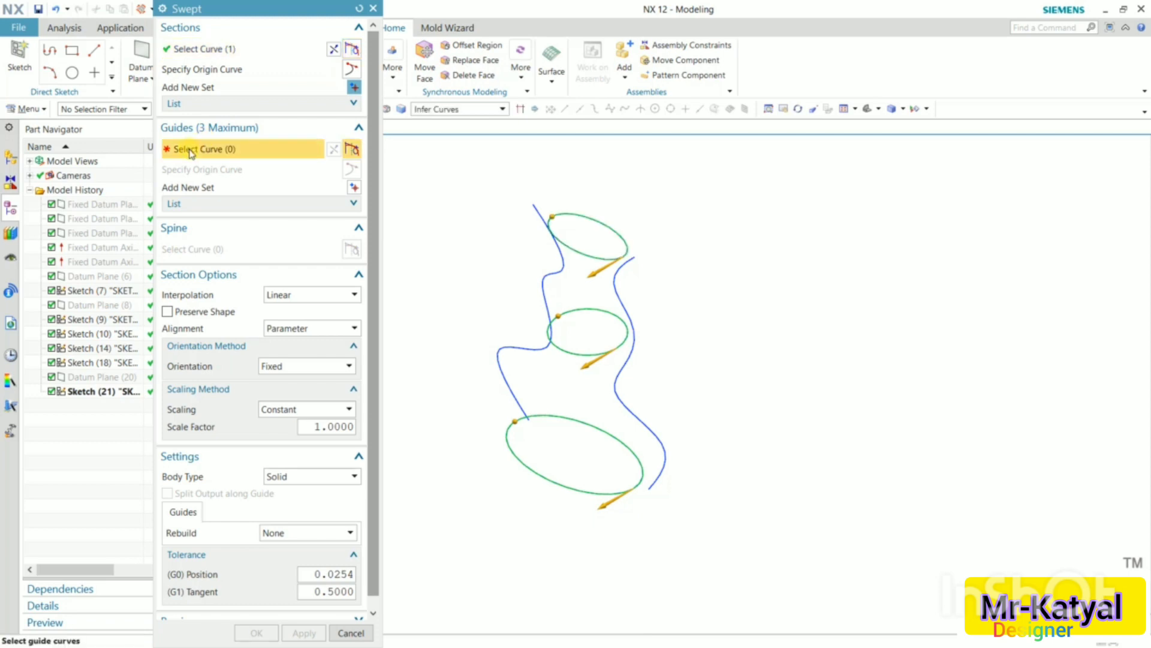
click(635, 410)
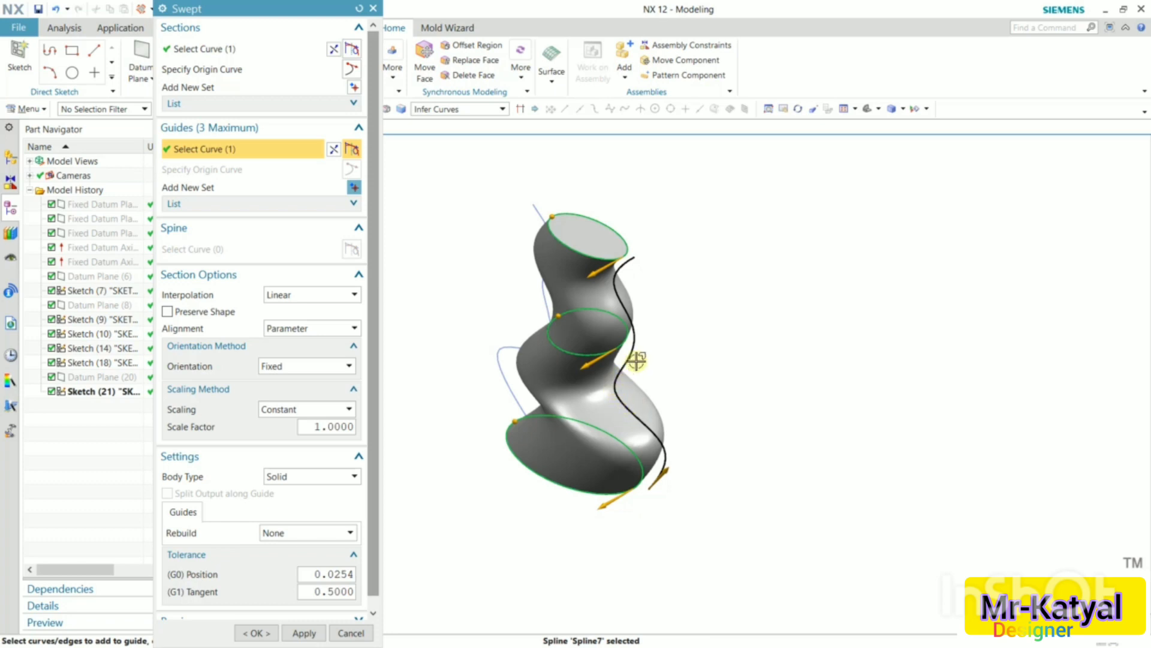
middle_drag(689, 334, 763, 328)
click(353, 191)
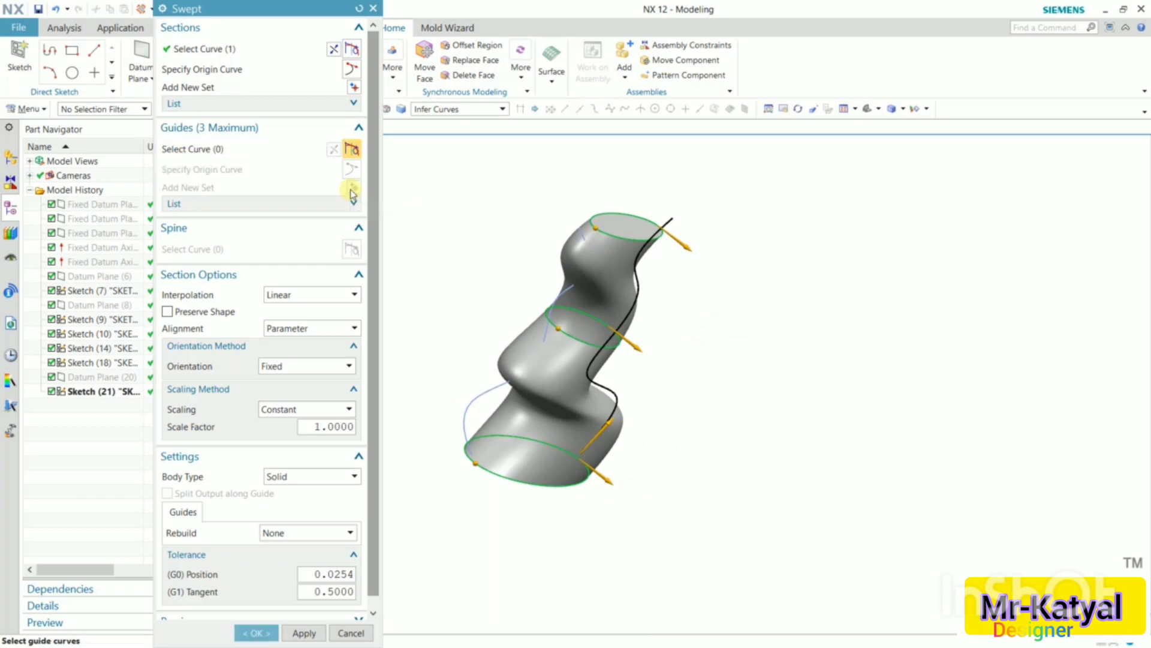
middle_drag(498, 365, 495, 395)
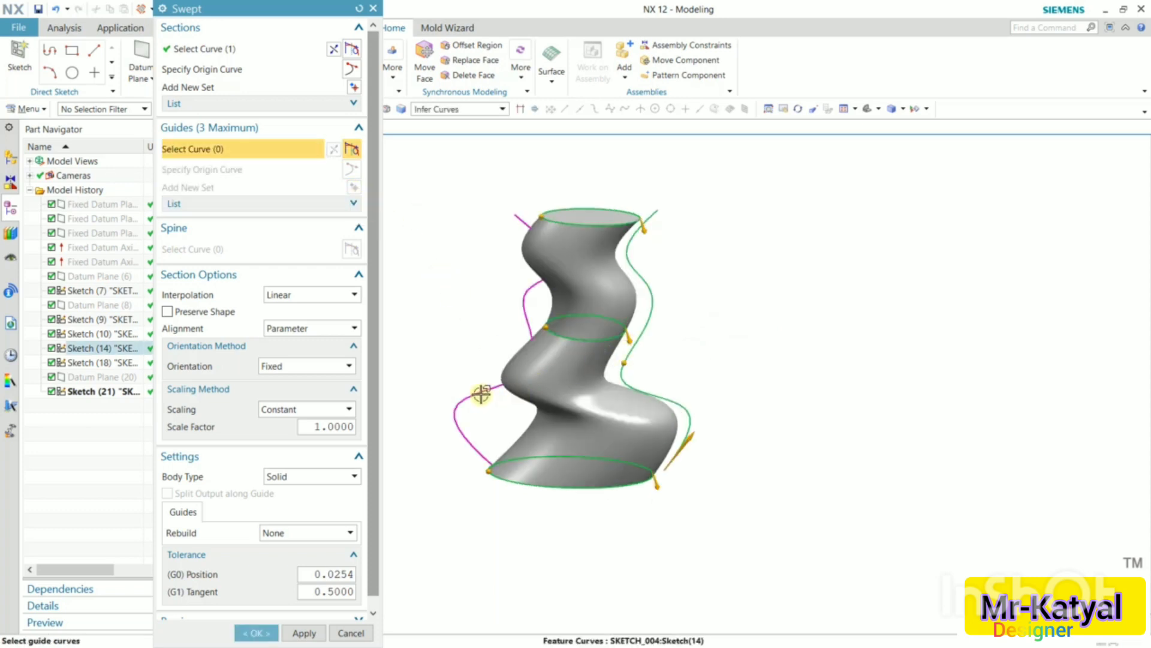
click(481, 394)
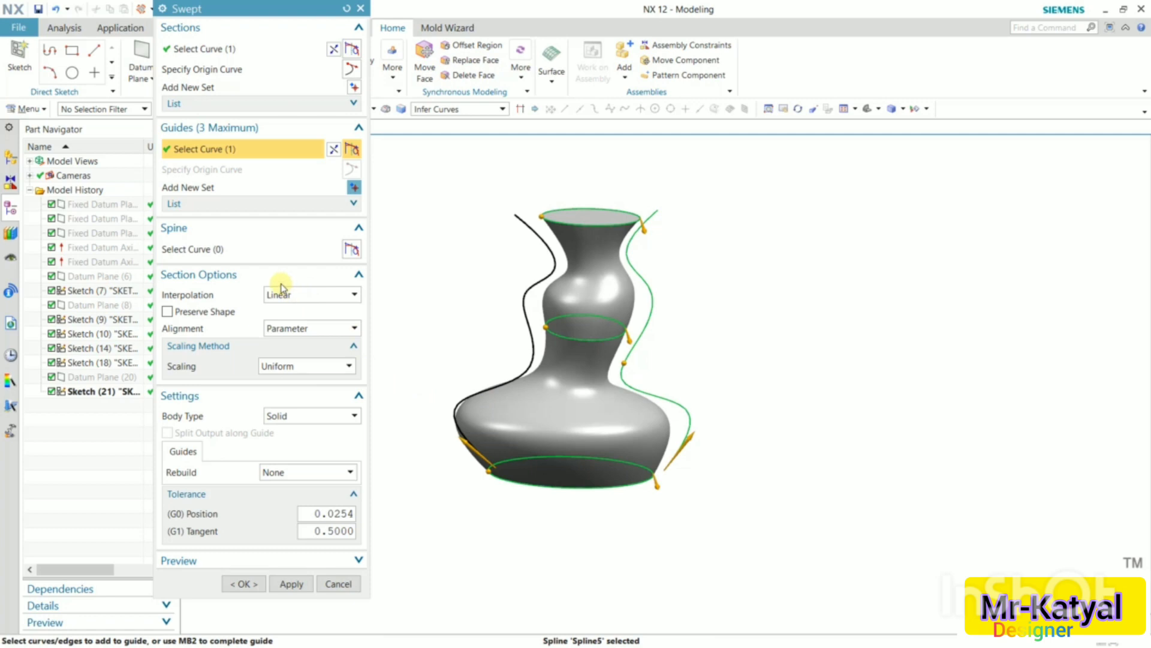
click(243, 583)
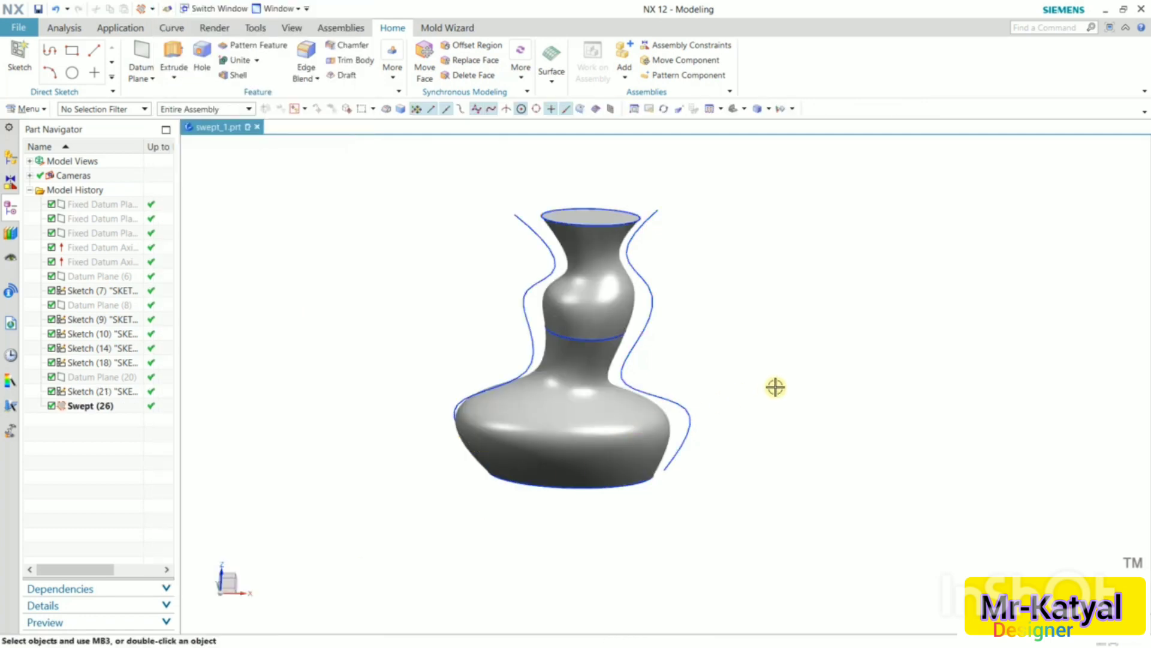
- Inspect the swept vase against its guide curves and review the feature's sections, guides and direction arrows without changing them
mouse_move(775, 386)
middle_down()
mouse_move(727, 480)
mouse_move(765, 387)
mouse_move(786, 385)
mouse_move(737, 486)
mouse_move(786, 390)
mouse_move(743, 370)
mouse_move(779, 357)
mouse_move(799, 403)
mouse_move(776, 398)
middle_up()
scroll(654, 472, up, 2)
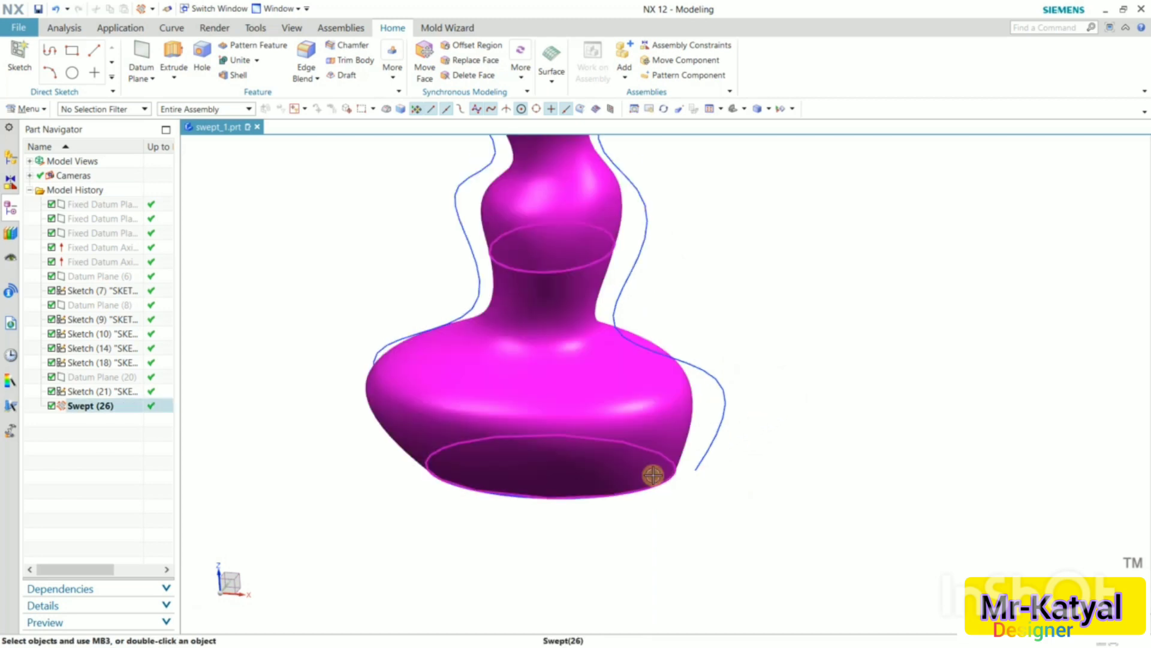
scroll(653, 474, down, 2)
scroll(657, 516, up, 2)
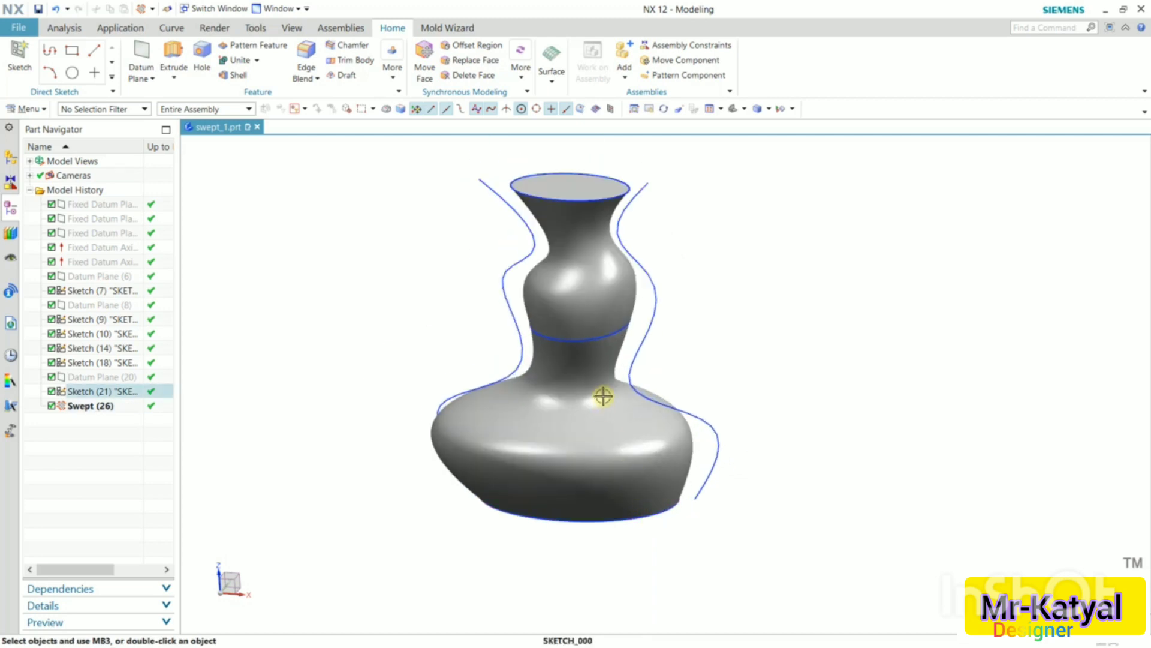
scroll(597, 246, down, 2)
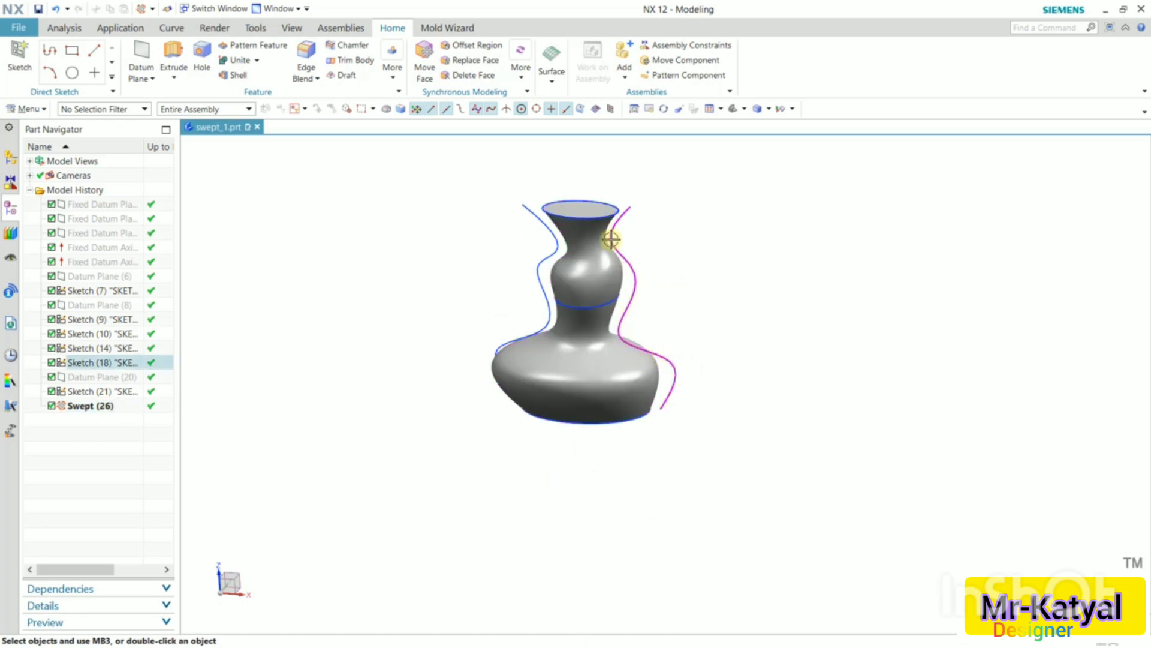
middle_drag(767, 412, 719, 420)
click(89, 406)
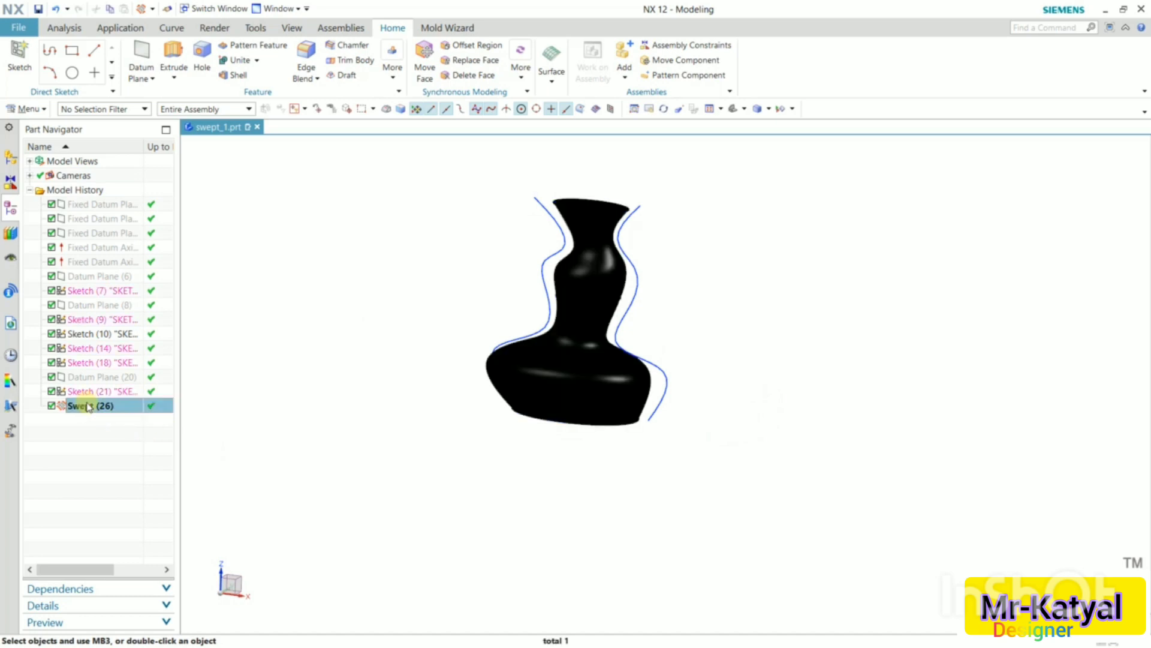
double_click(89, 406)
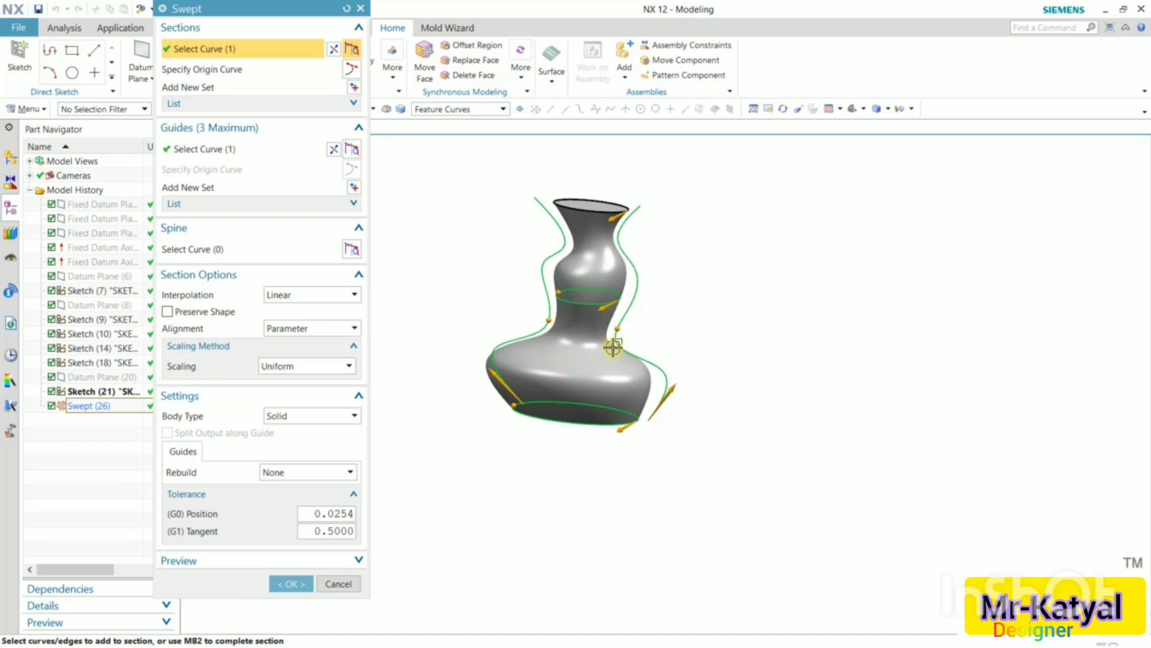
middle_drag(742, 306, 693, 313)
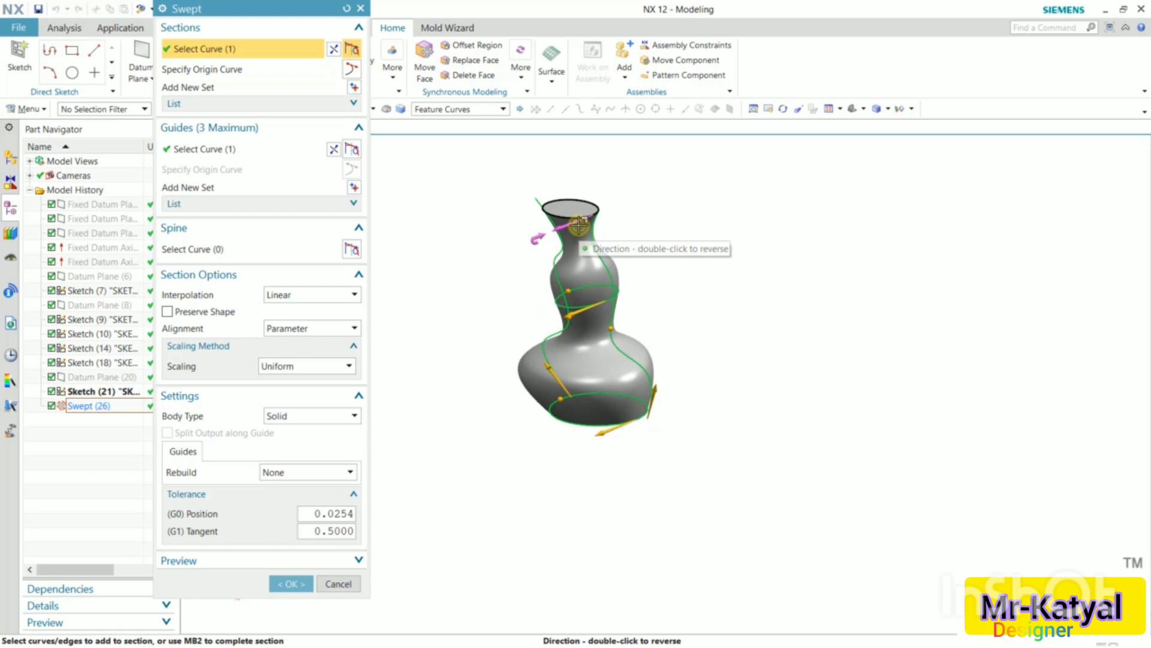
click(341, 585)
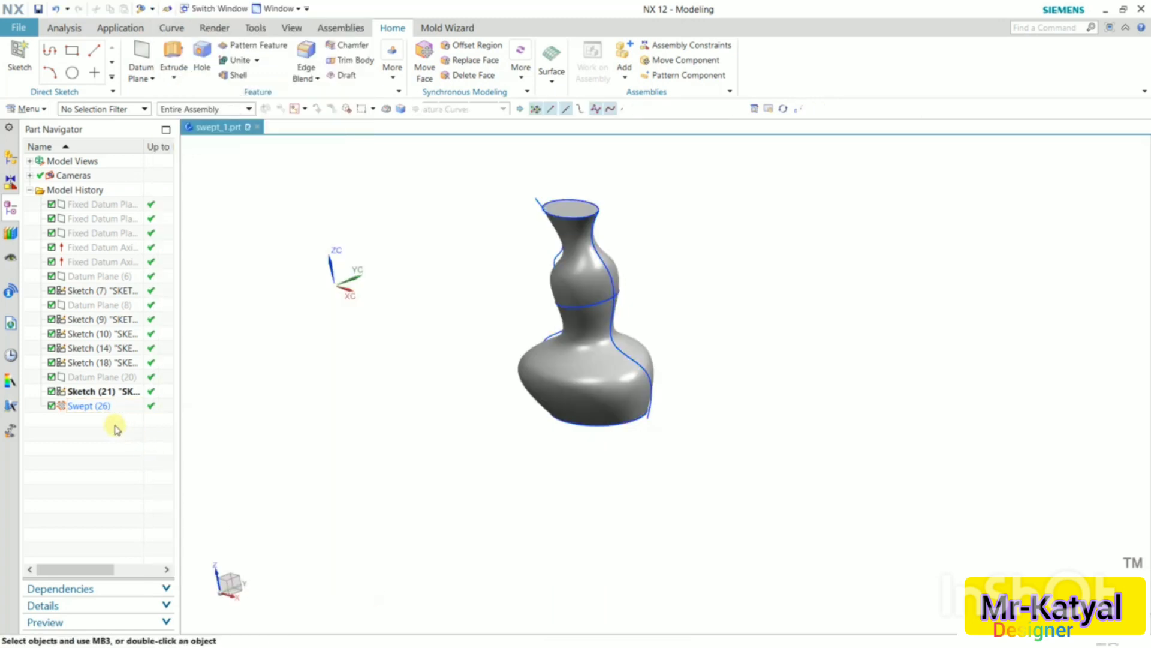
- Delete the newly created Swept feature from the model history
click(87, 406)
right_click(89, 407)
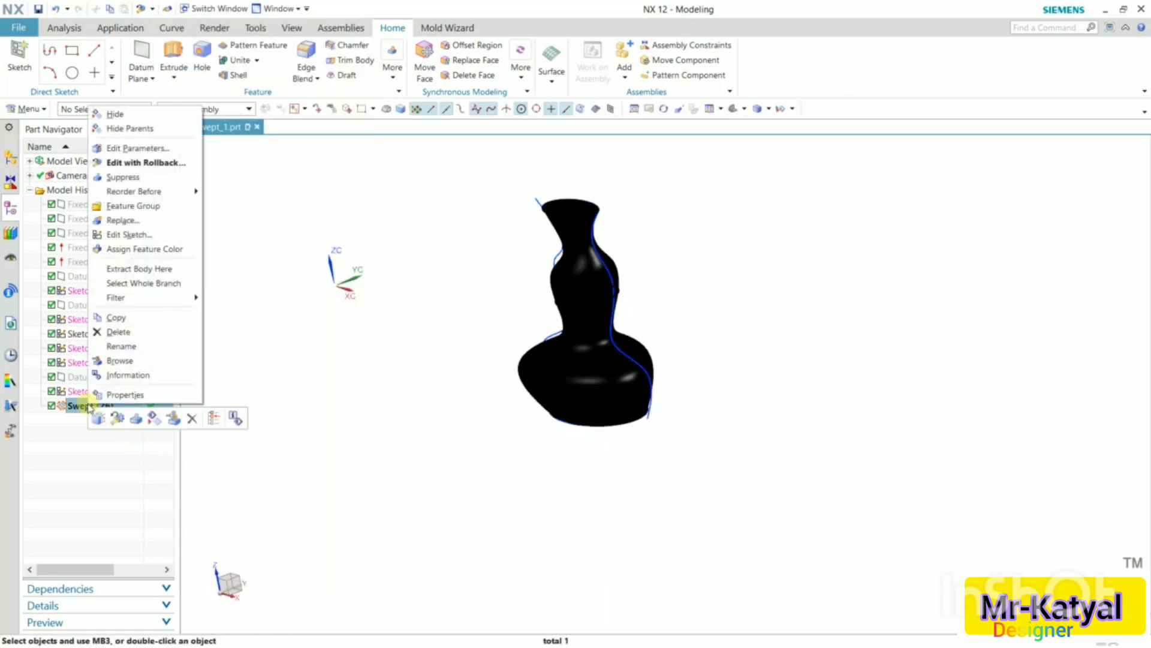
click(114, 331)
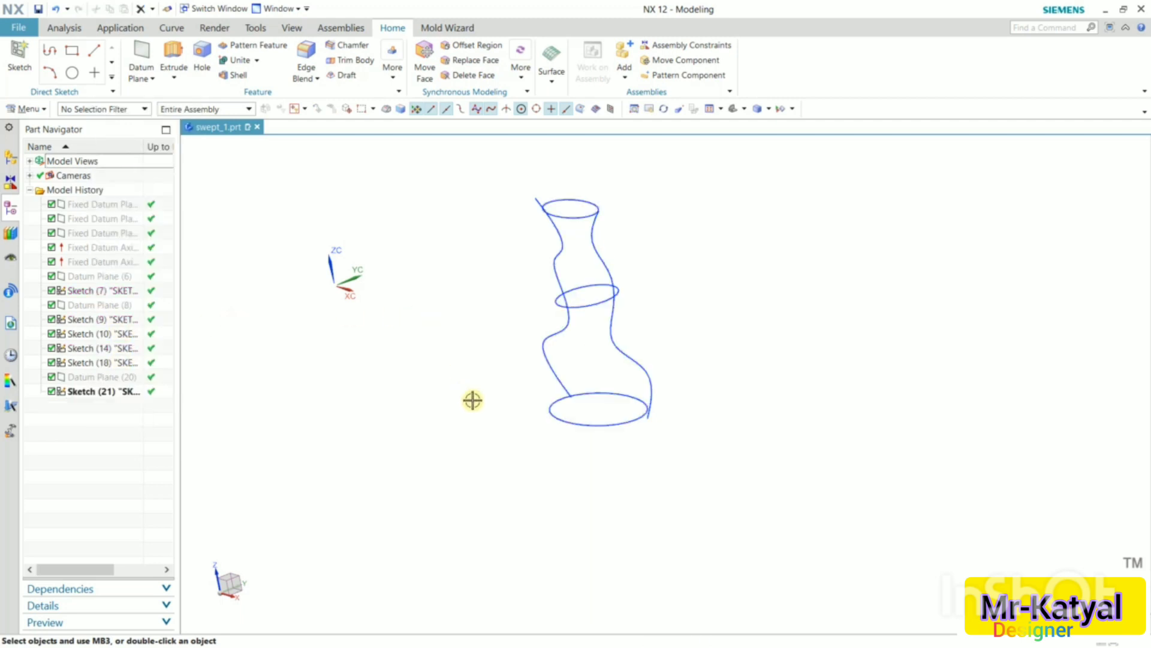
- Start a new Swept feature with the bottom ellipse and the middle circle as two separate sections
click(393, 72)
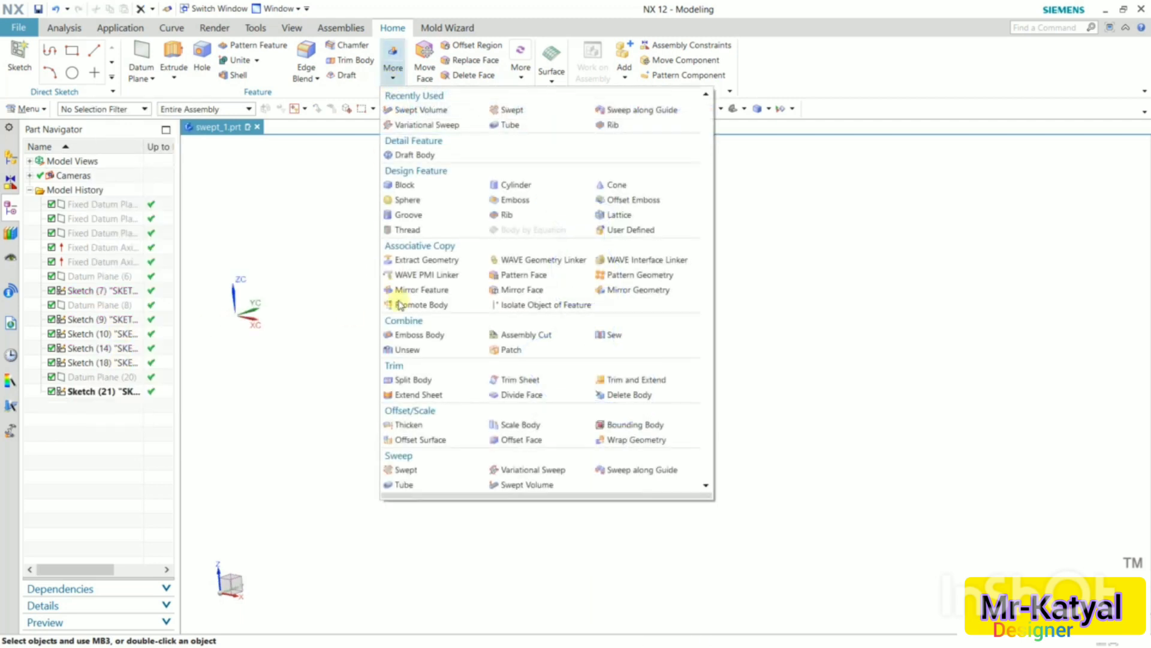
click(406, 469)
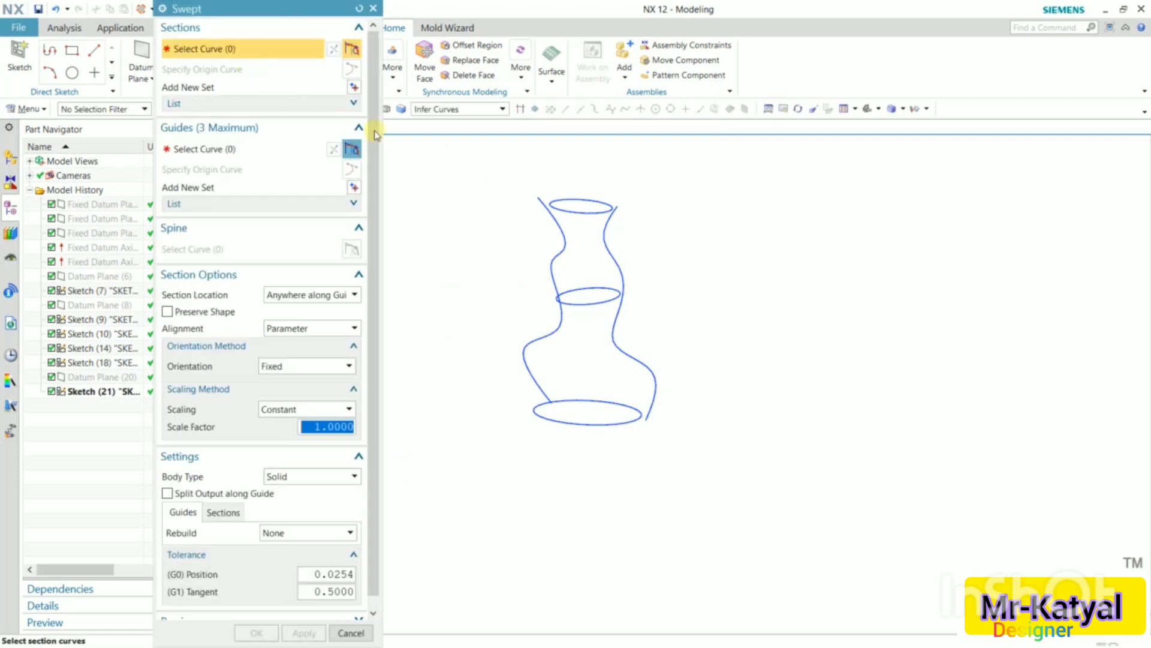
middle_drag(638, 429, 696, 439)
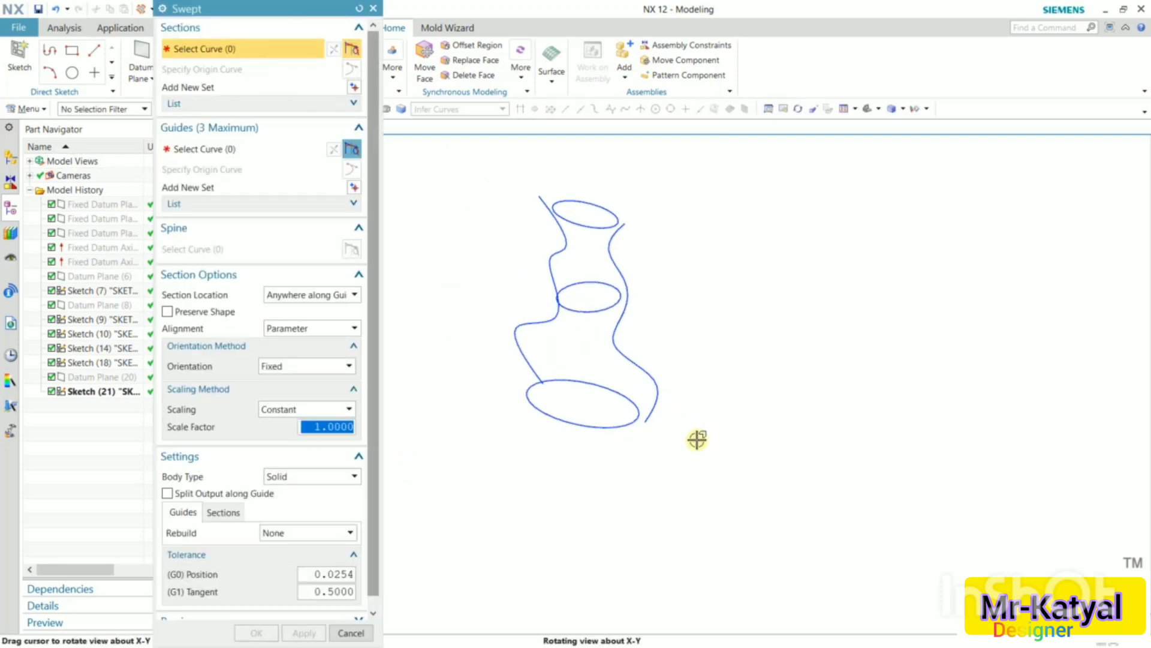
click(603, 424)
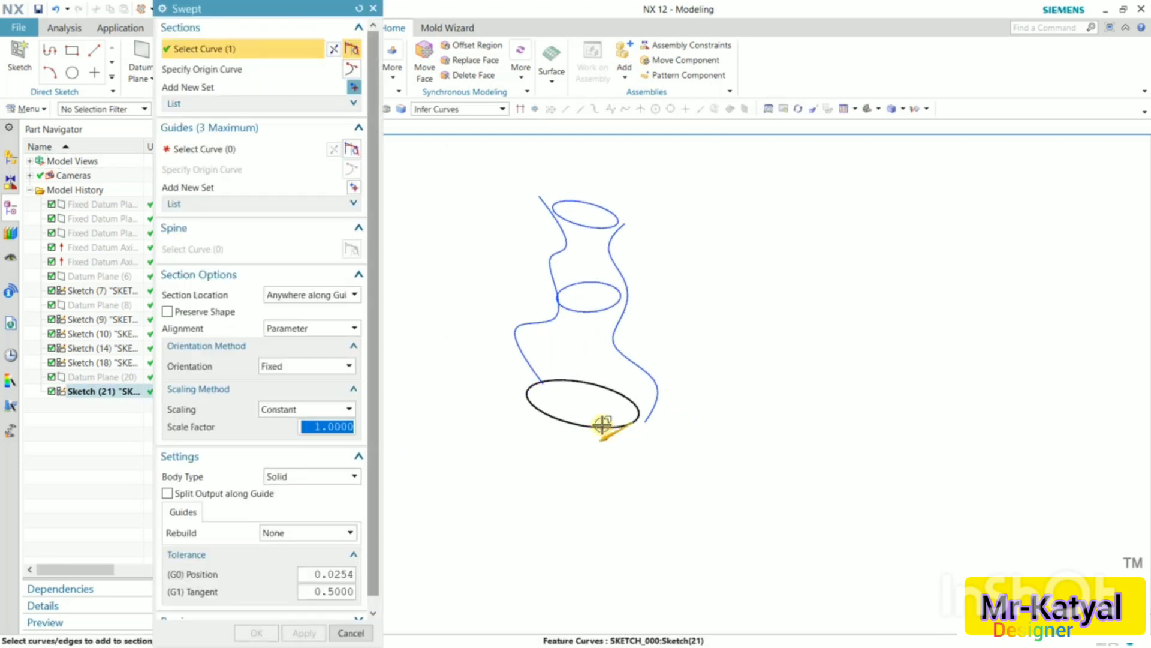
click(354, 87)
click(594, 310)
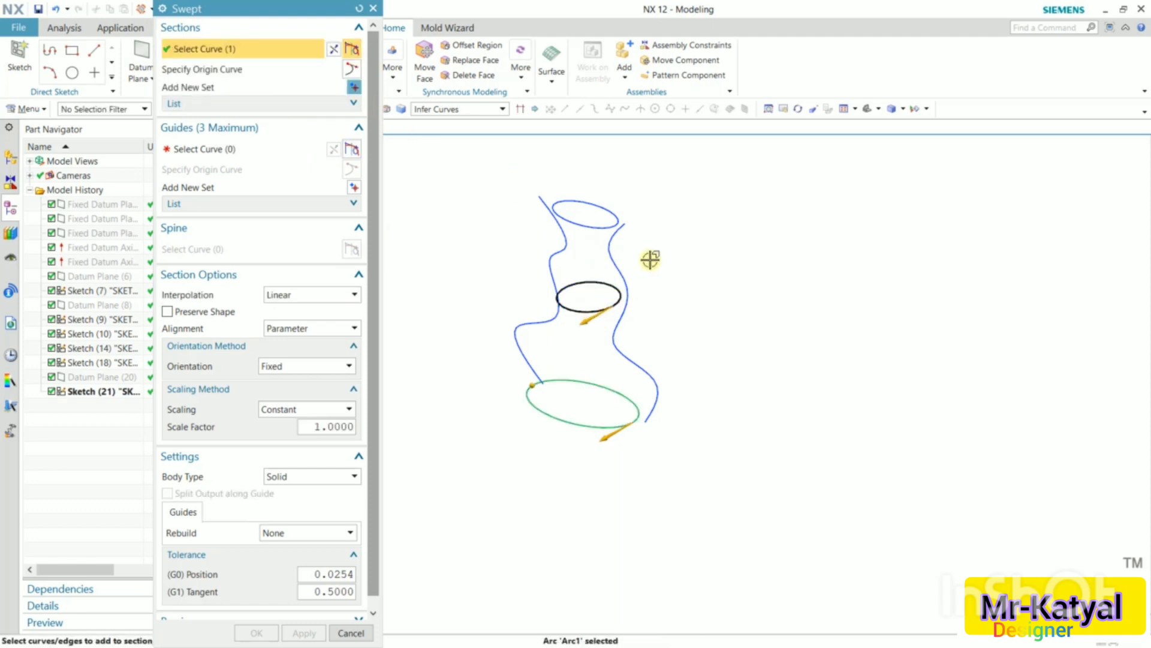
- Reverse the direction of the middle circle's section
scroll(585, 294, down, 3)
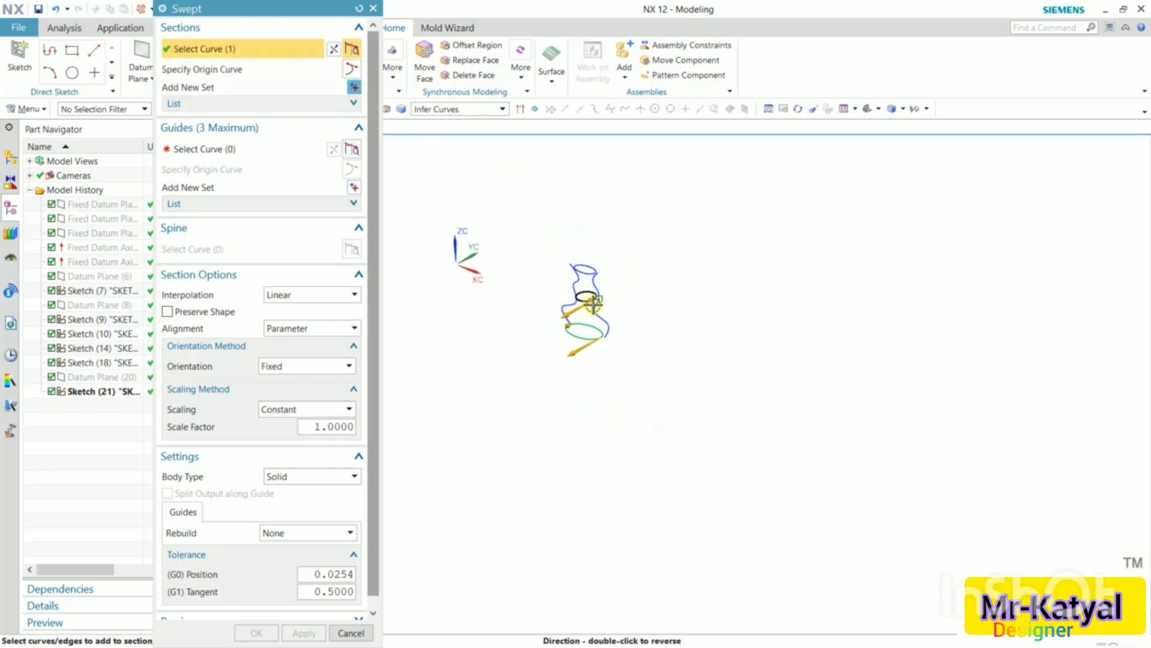
scroll(571, 257, up, 1)
scroll(549, 259, up, 1)
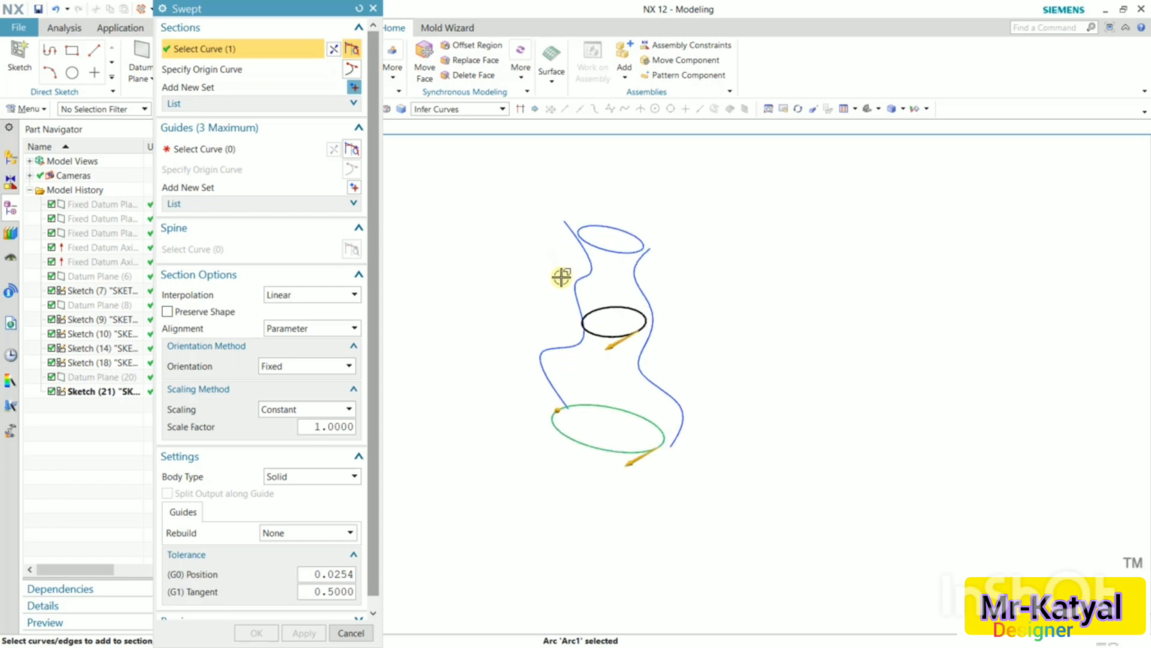
scroll(606, 321, up, 3)
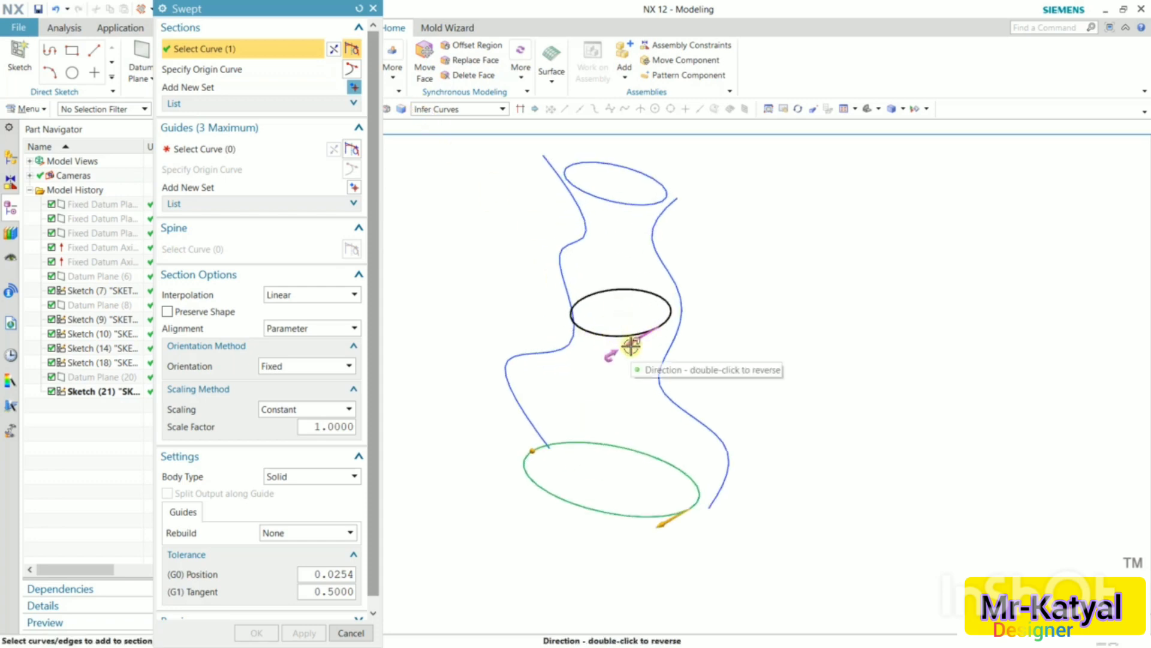
click(337, 53)
- Add the upper ellipse, SKETCH_002, to the sweep as a further separate section
click(354, 87)
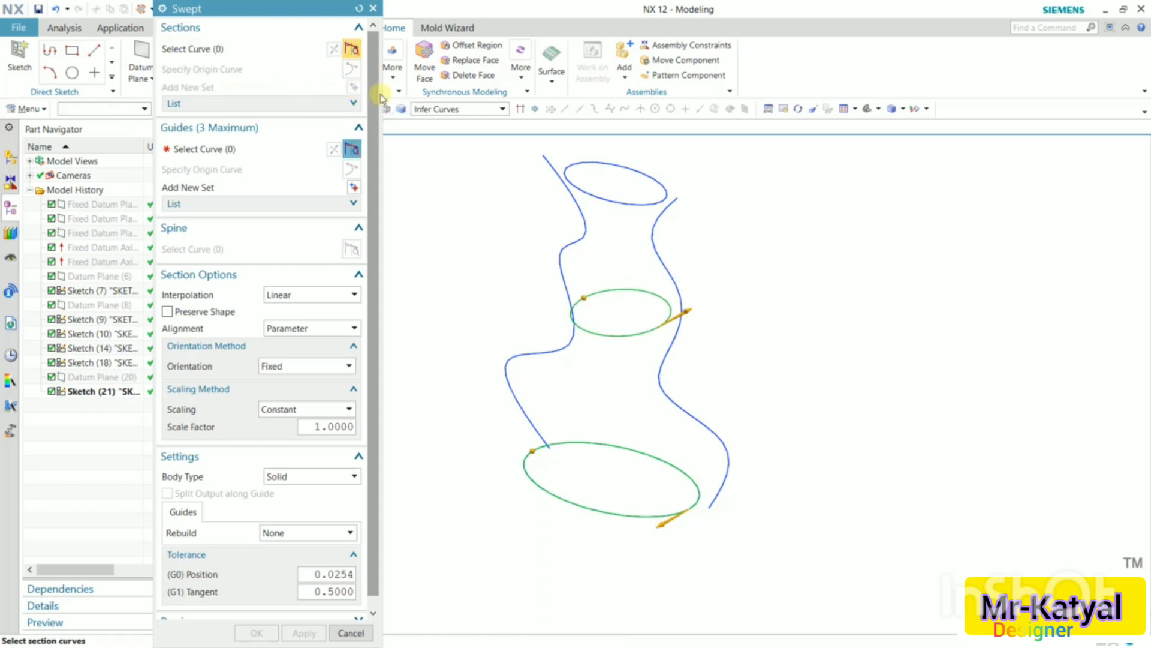
click(624, 201)
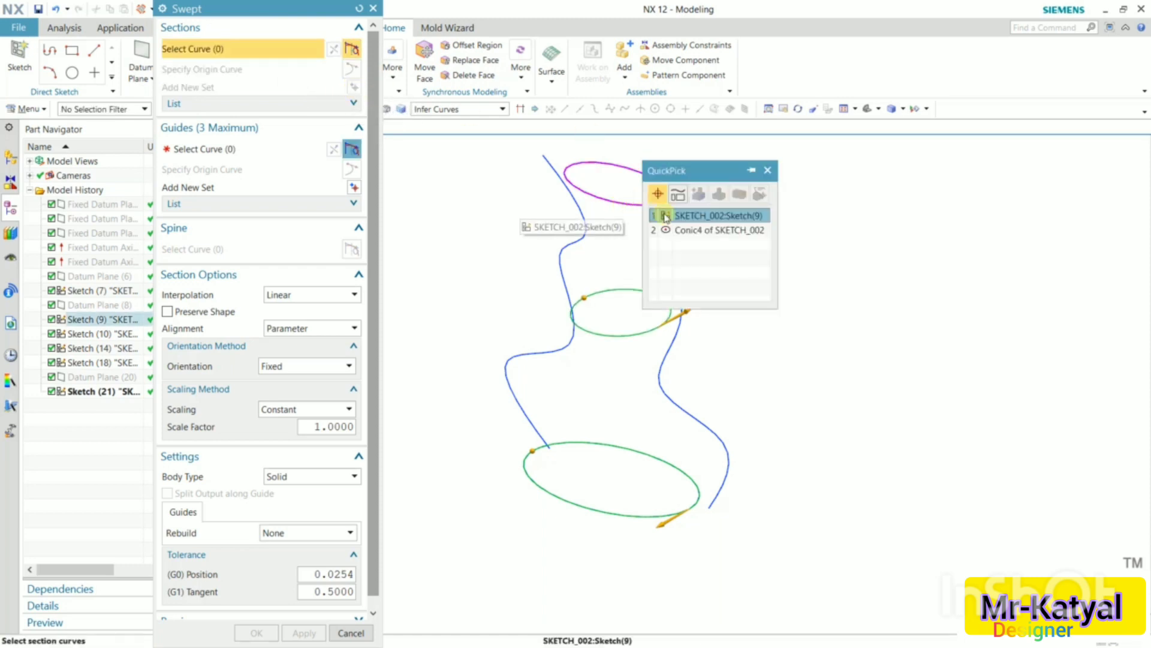
click(707, 219)
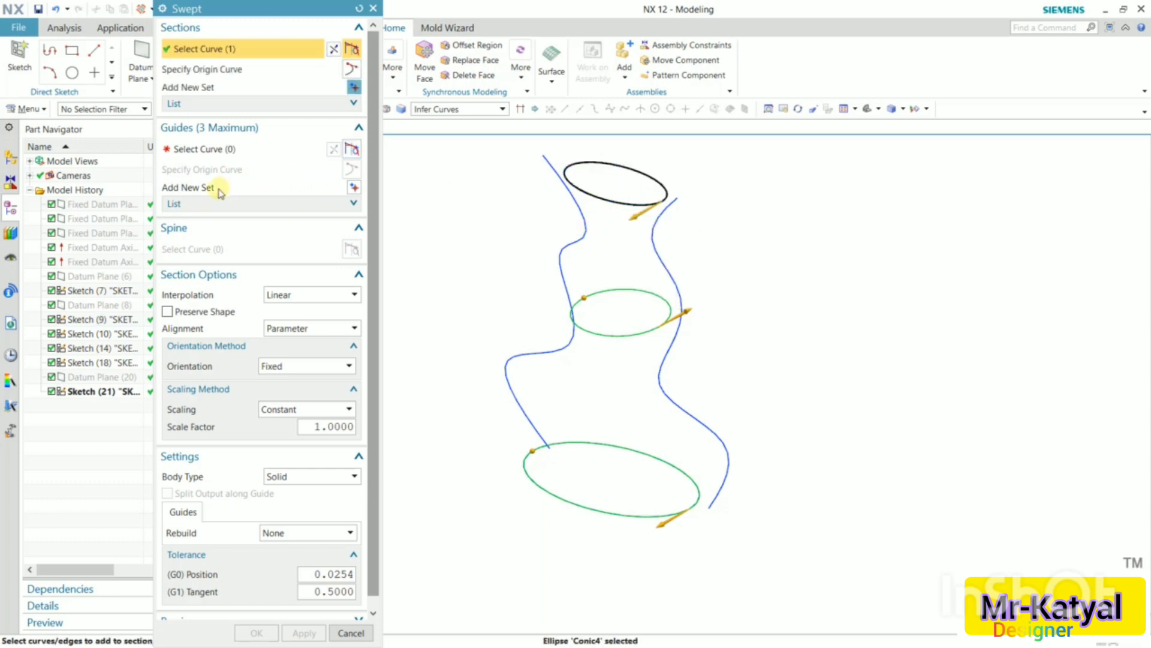
- Set the splines on both sides of the vase as two separate guides of the sweep
click(215, 148)
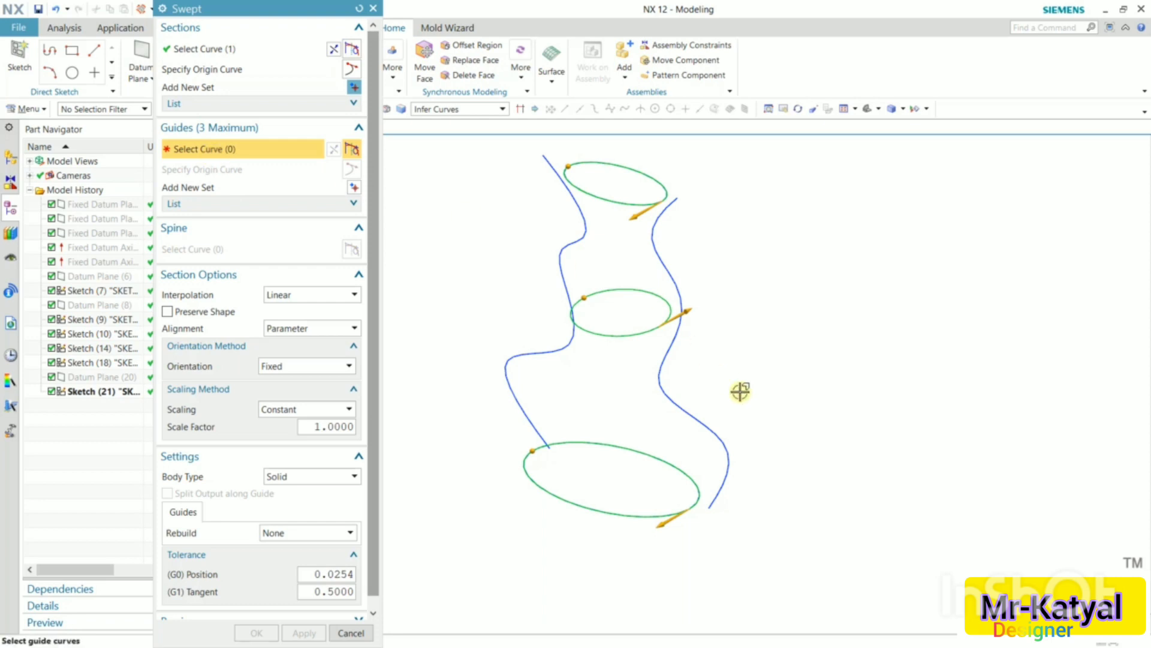
click(717, 437)
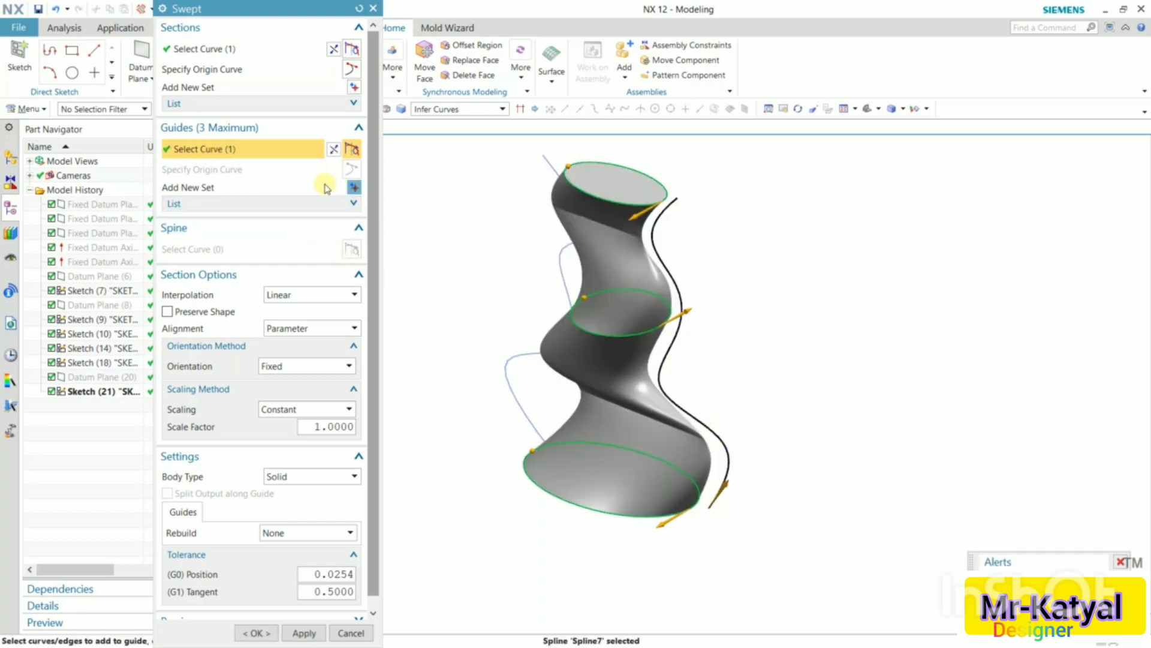
click(355, 187)
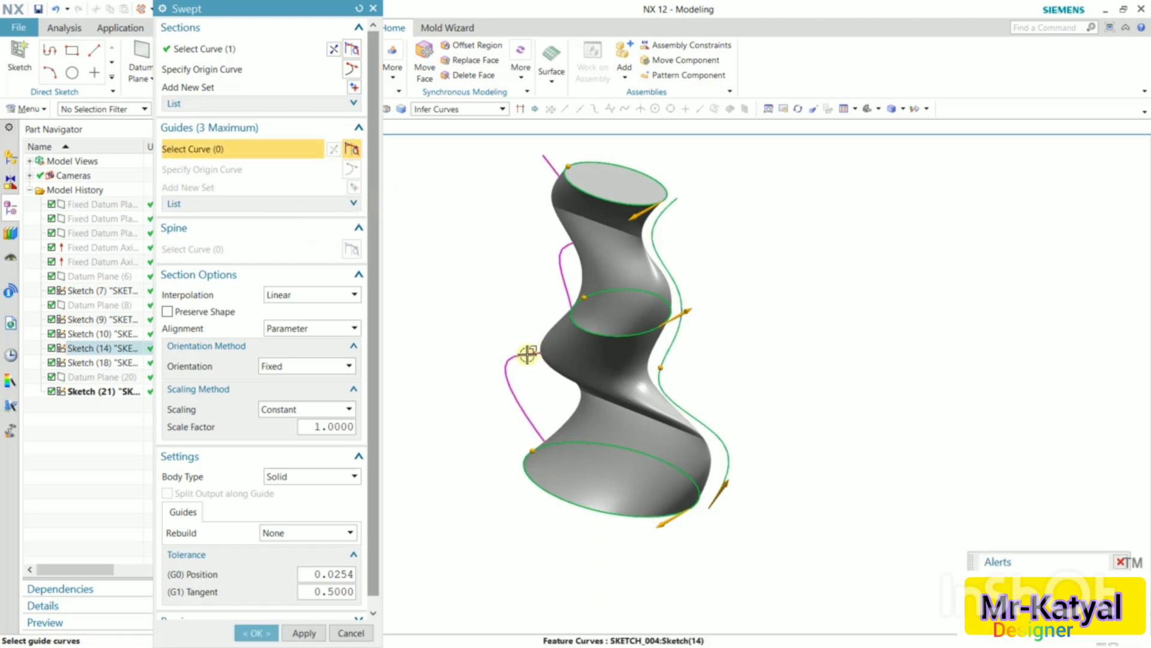
click(527, 355)
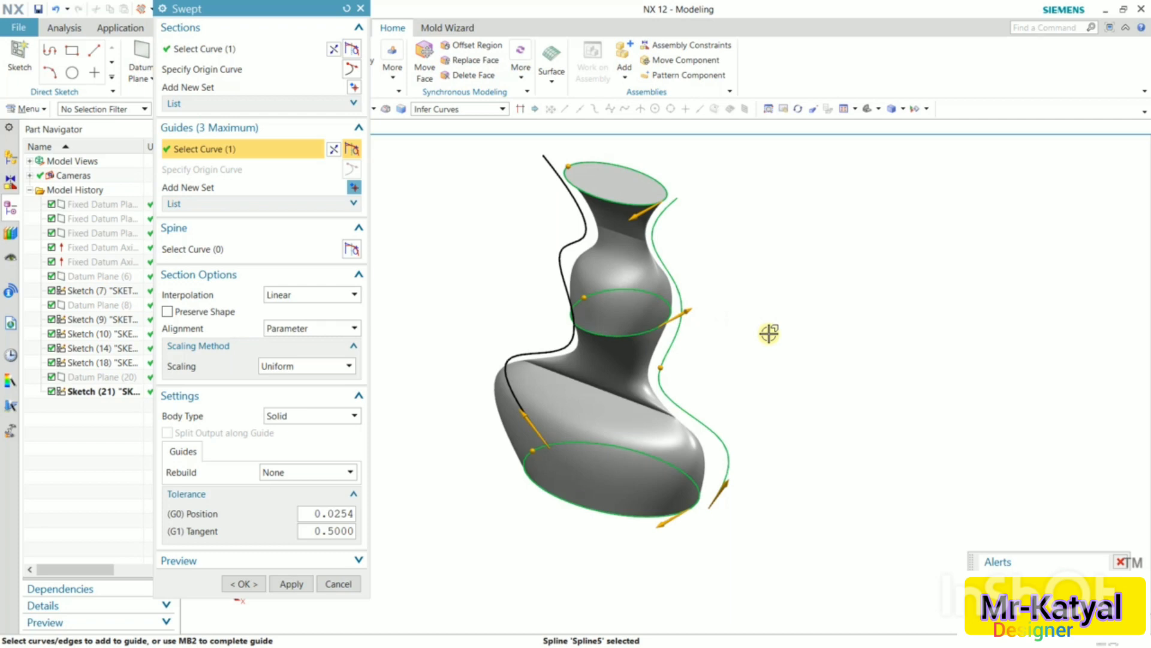
- Flip the middle circle's direction arrow to match the other two sections and create the swept solid
middle_drag(768, 334, 732, 383)
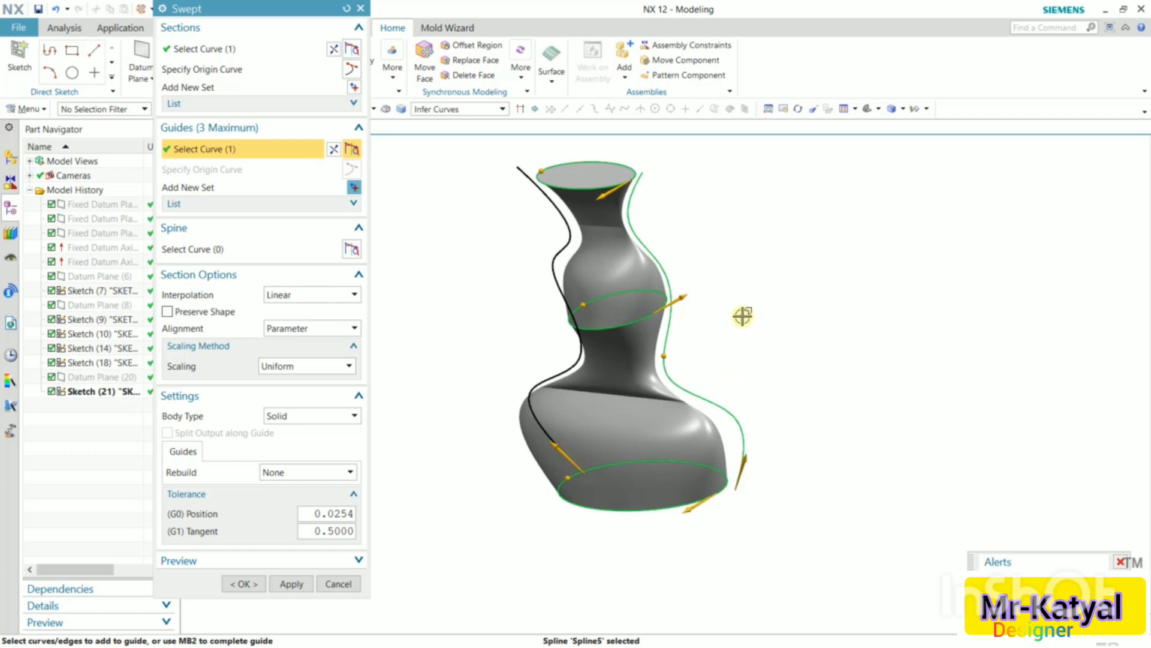
double_click(687, 296)
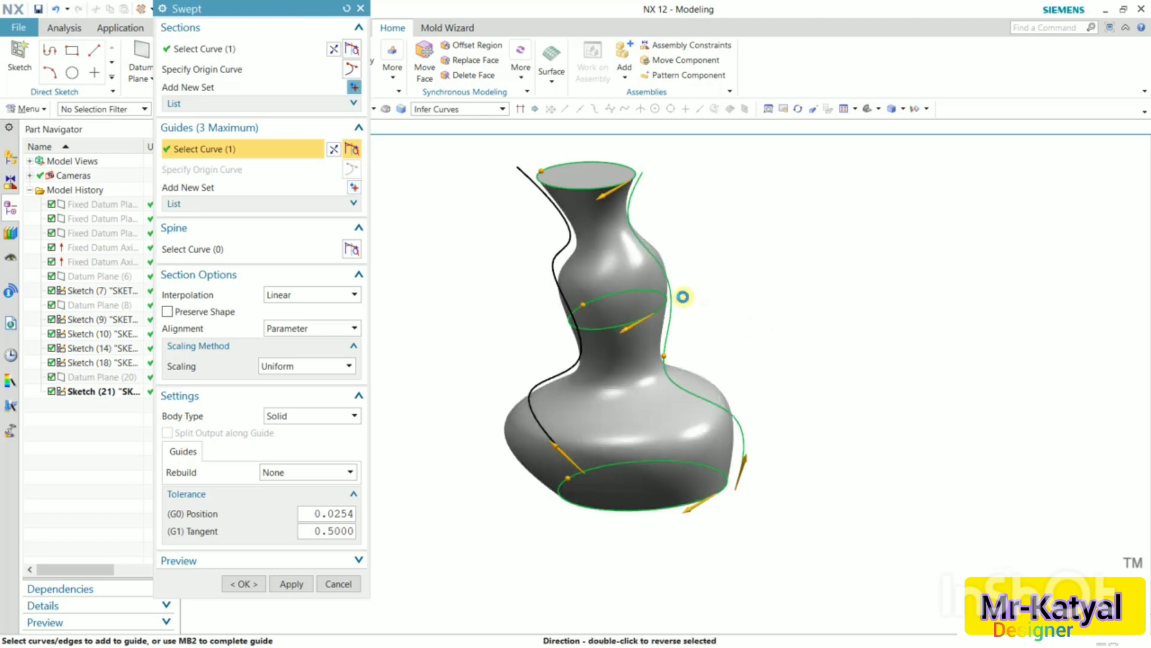
middle_drag(862, 296, 881, 320)
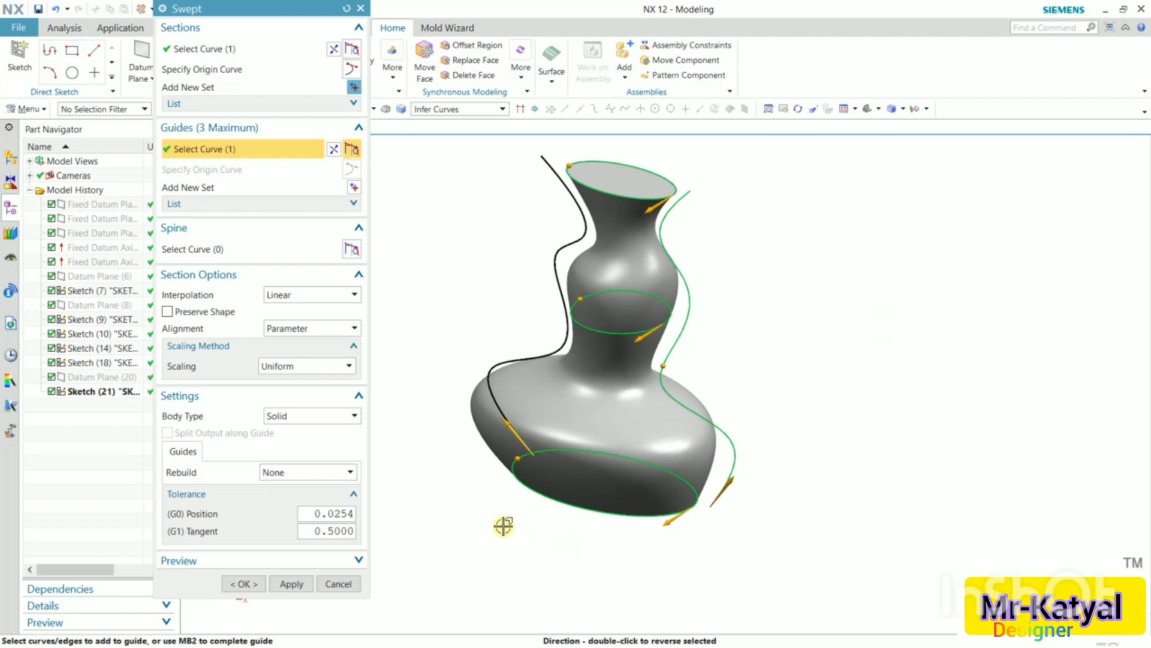
click(252, 584)
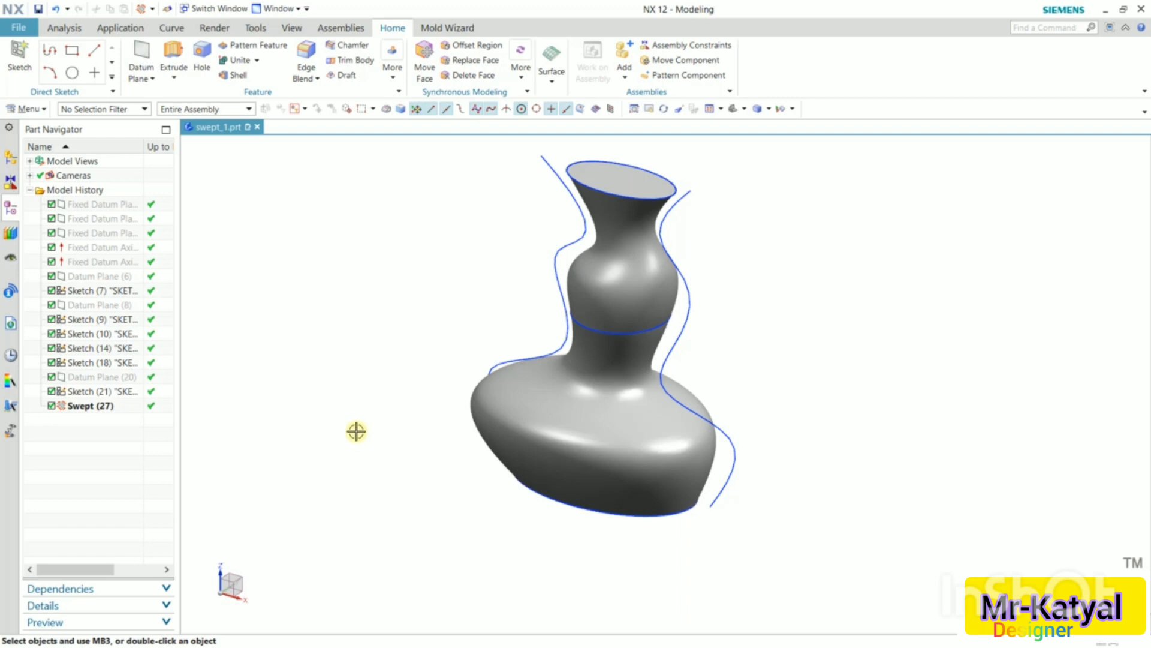
- Open the part file swept_2 from the swept folder
click(30, 27)
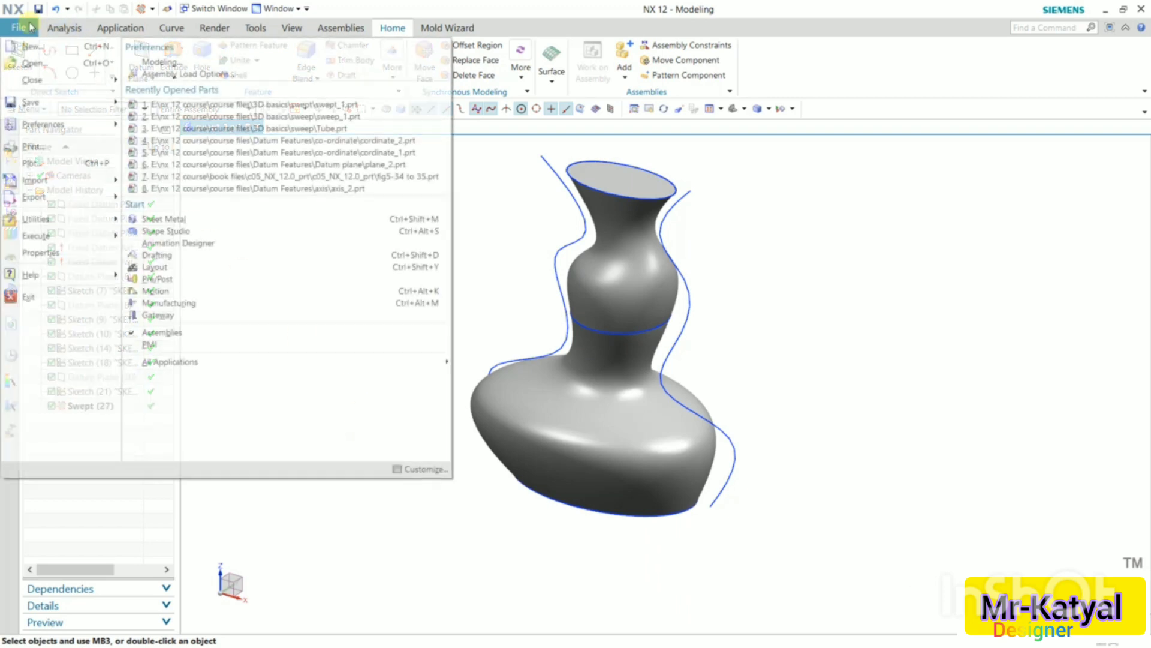
click(33, 63)
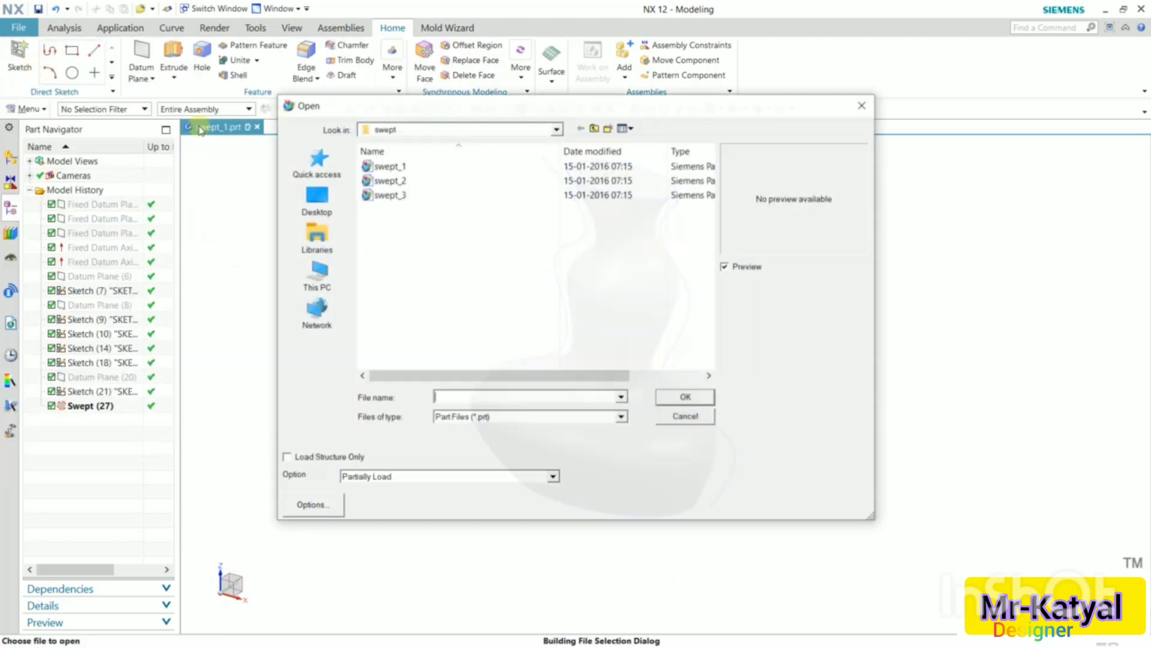
click(423, 182)
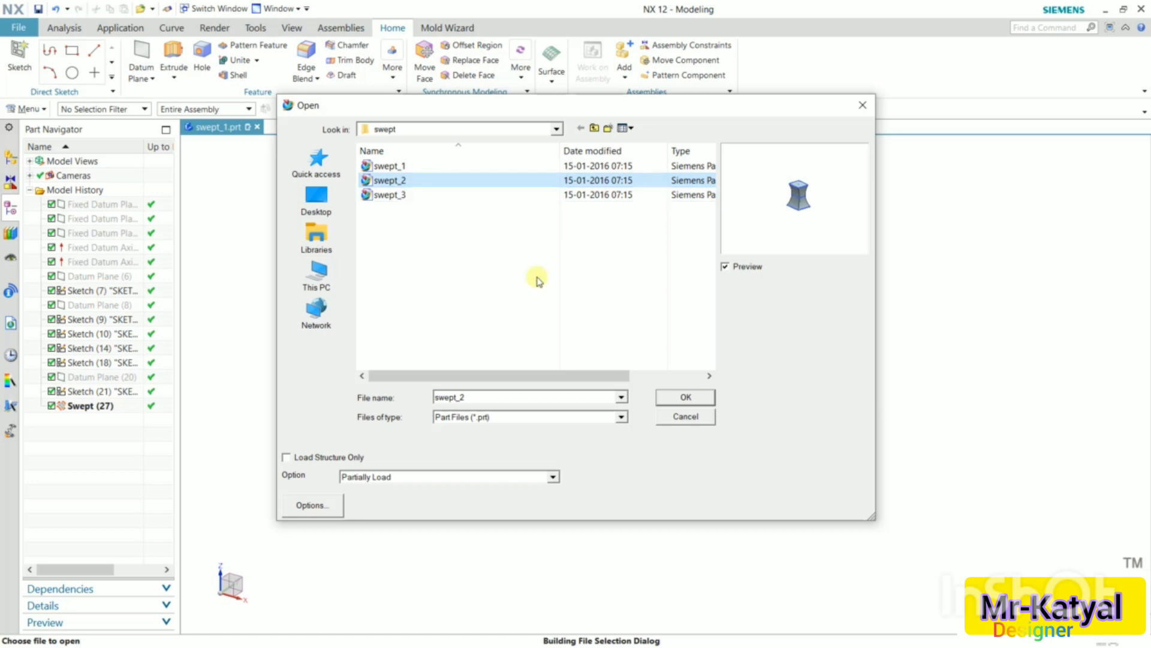
click(682, 398)
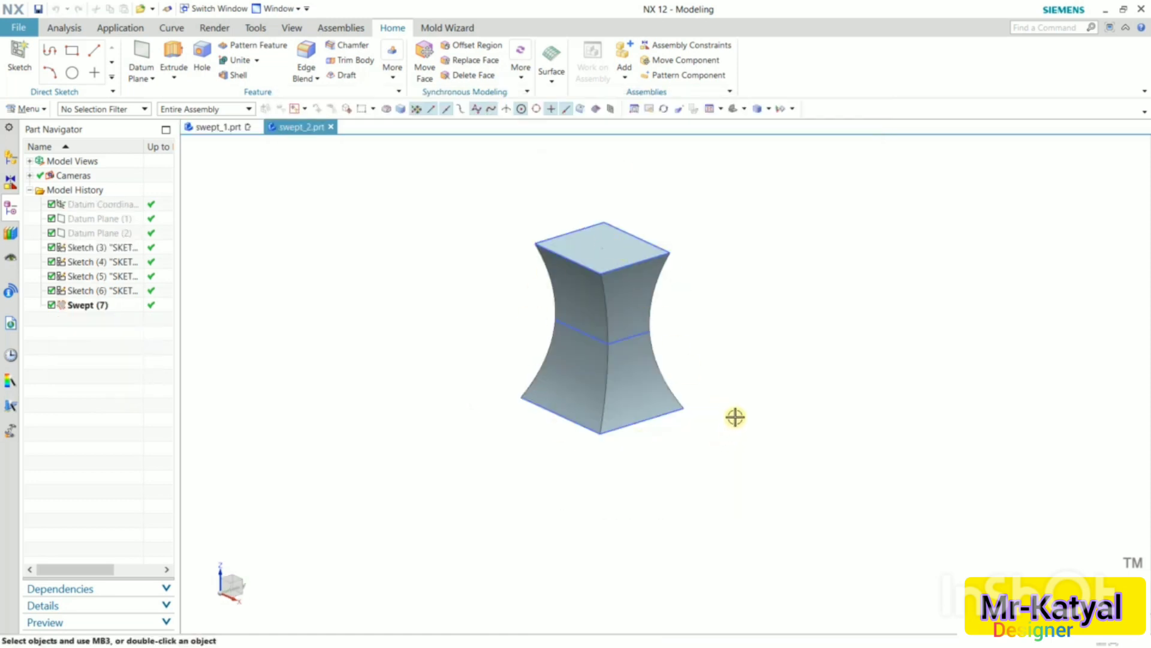
- Delete the existing Swept feature from the model history of swept_2
click(95, 304)
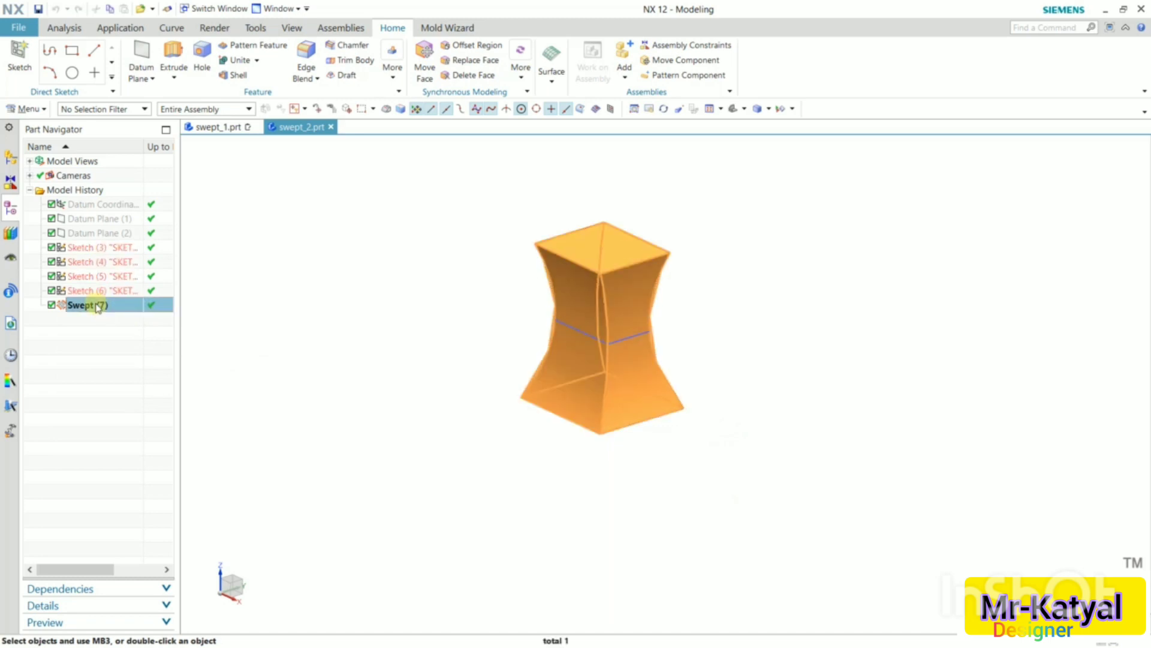
right_click(95, 304)
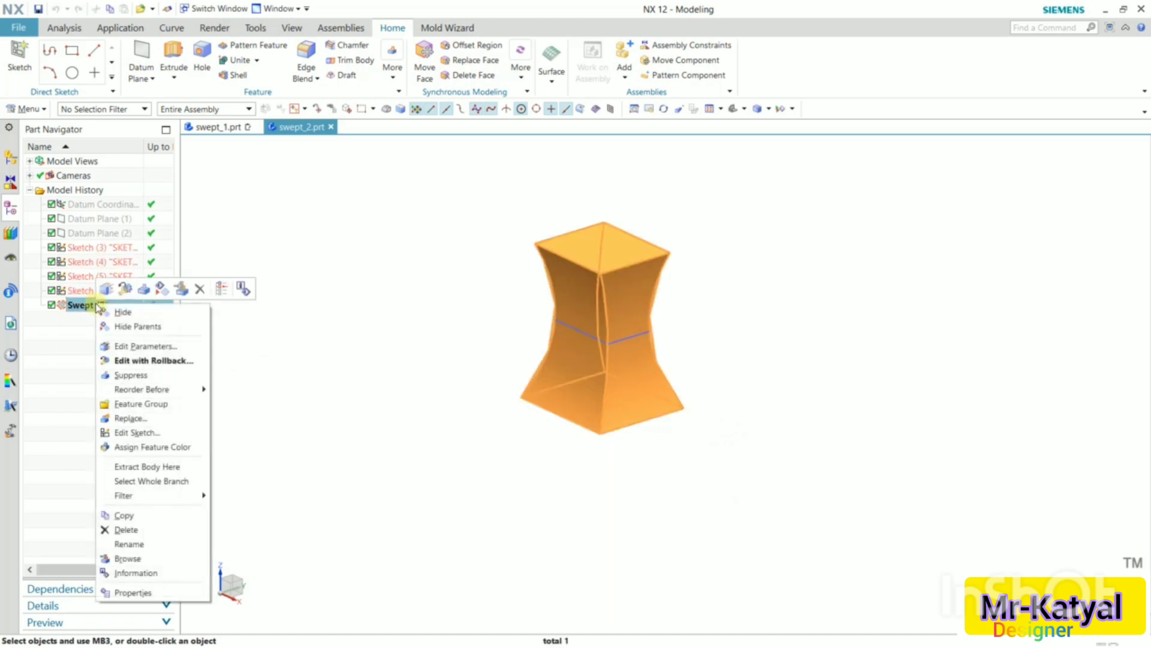
click(141, 530)
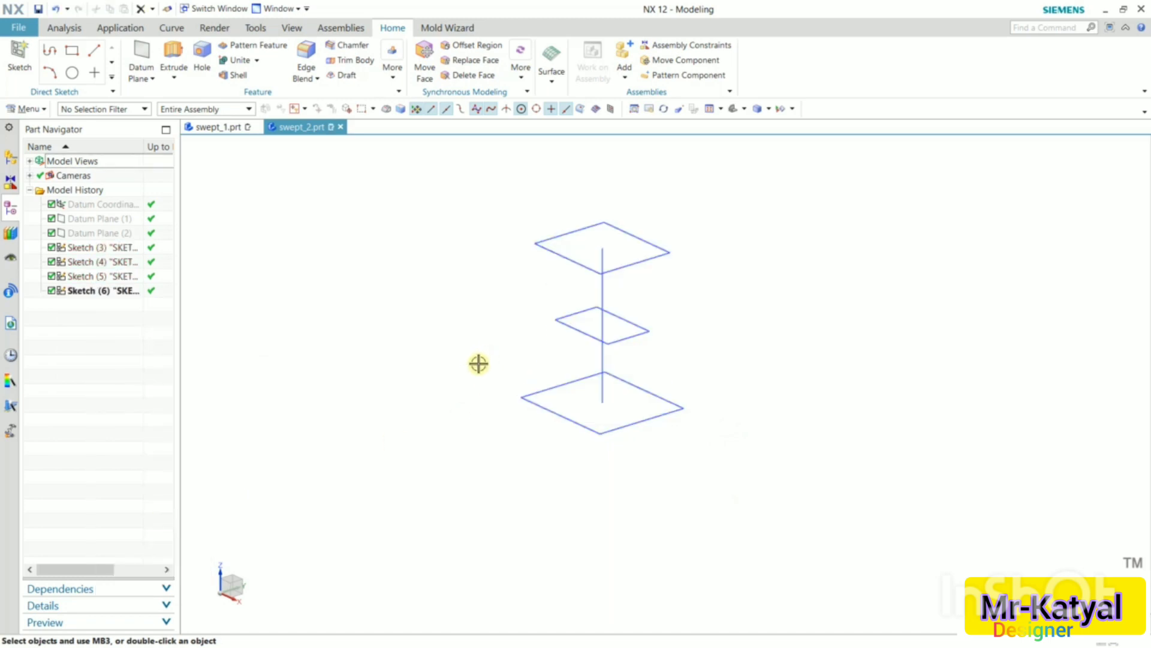
- Start a Swept feature with the bottom, middle and top rectangles as three separate sections
key(ctrl+f)
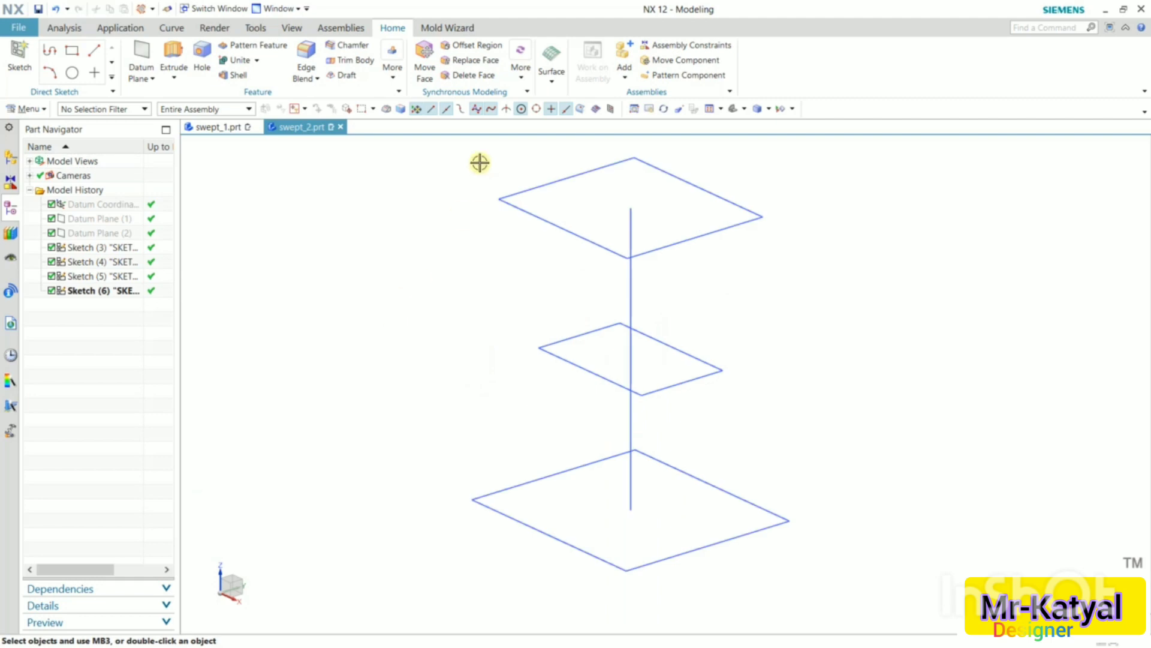
click(393, 70)
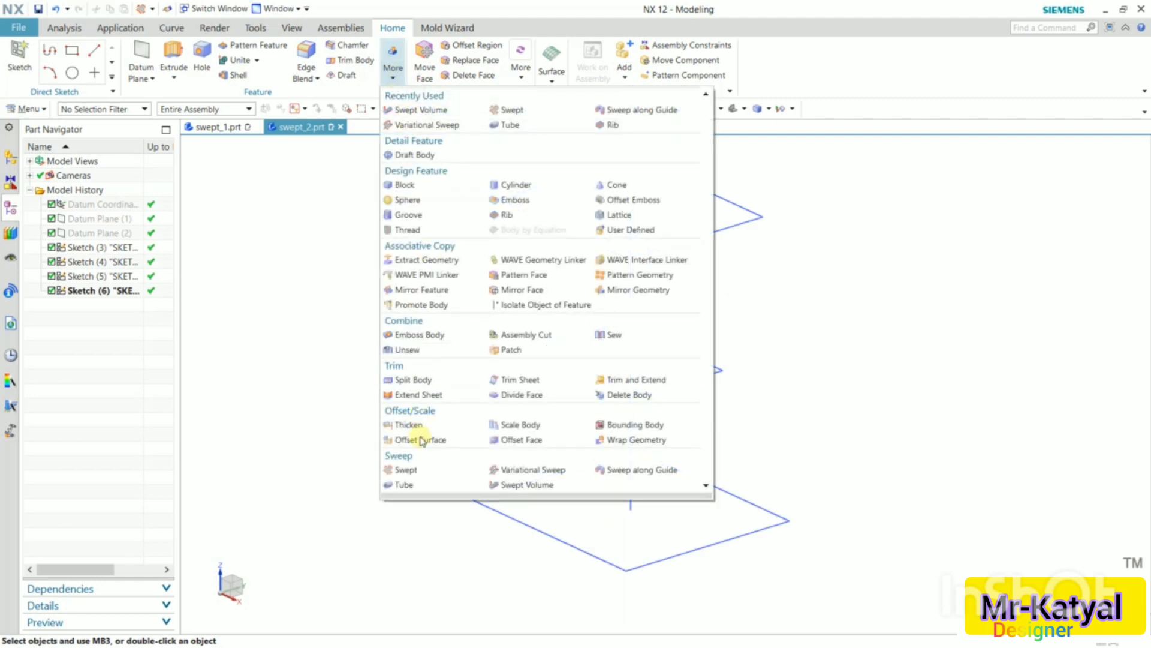
click(405, 470)
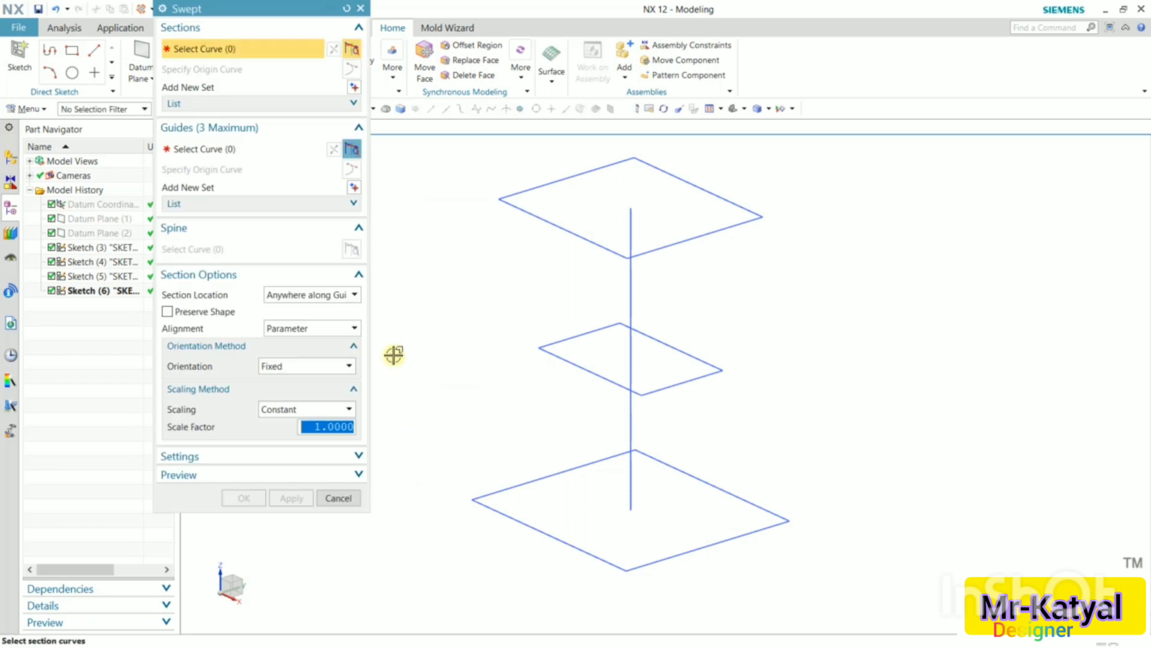
click(531, 523)
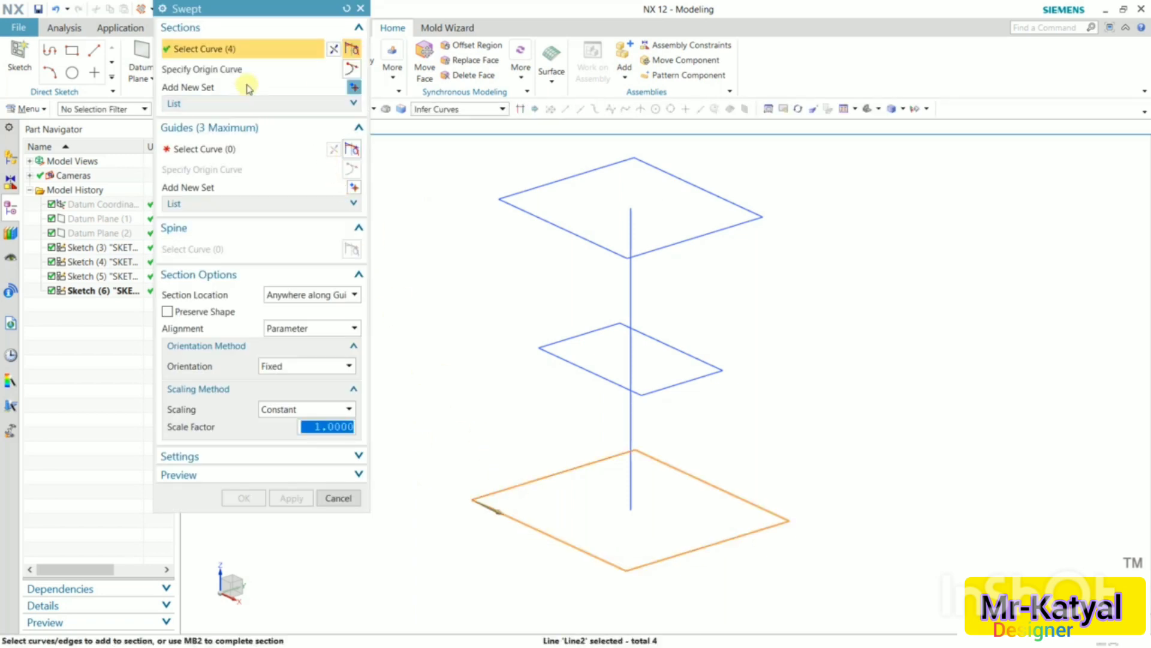
click(355, 87)
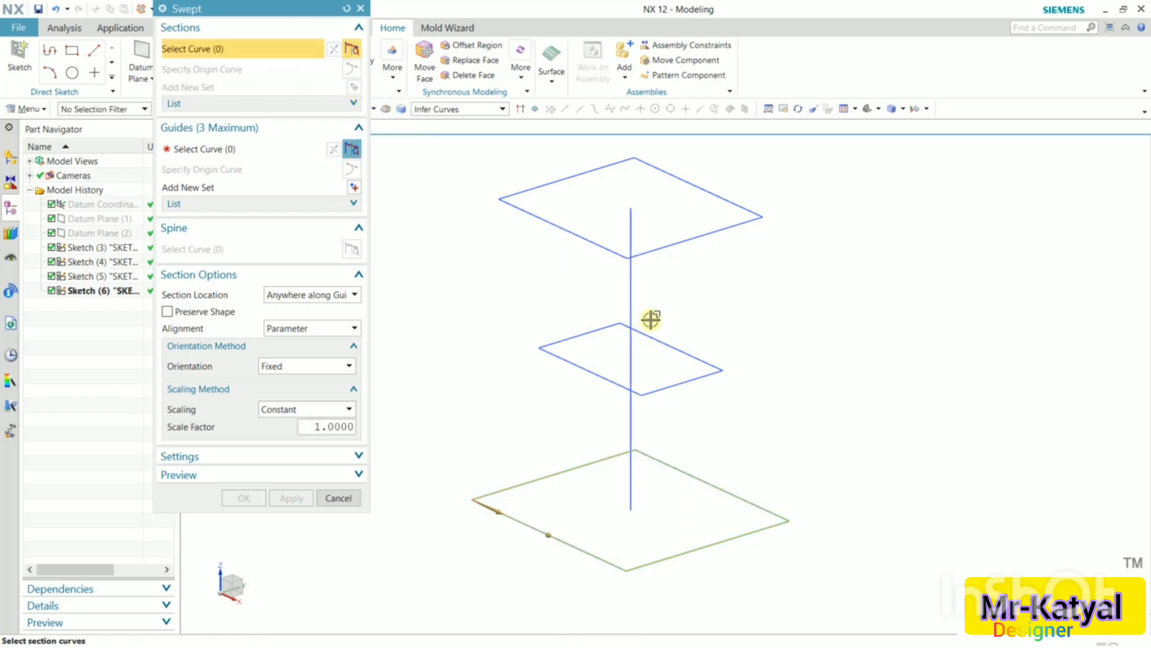
click(587, 368)
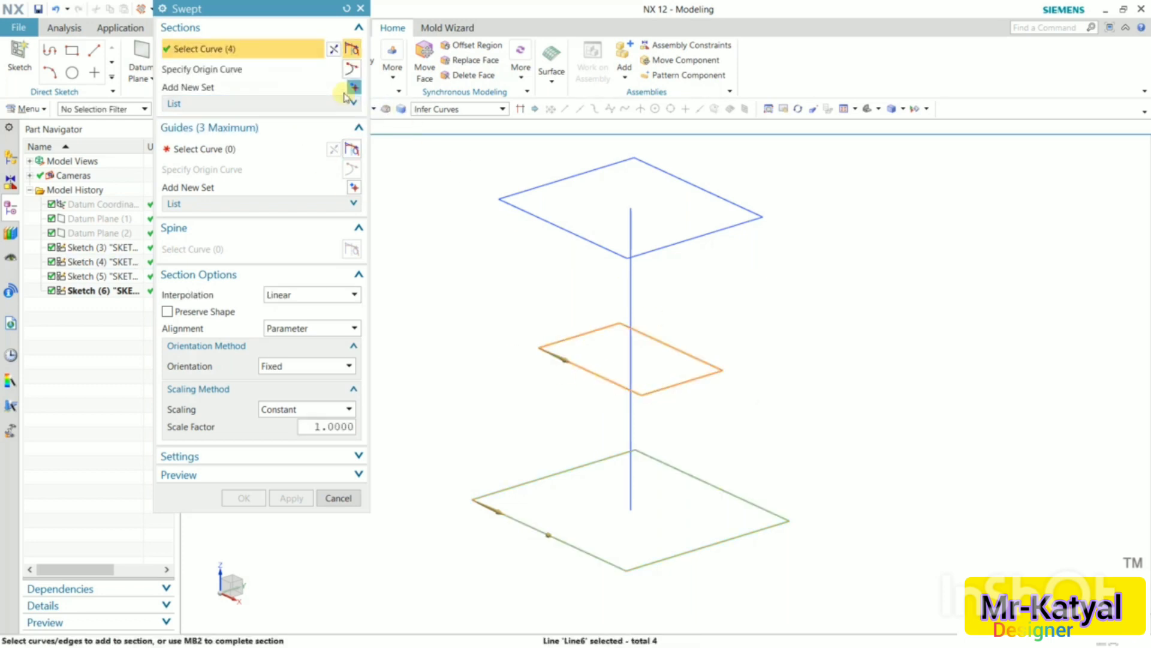
click(353, 89)
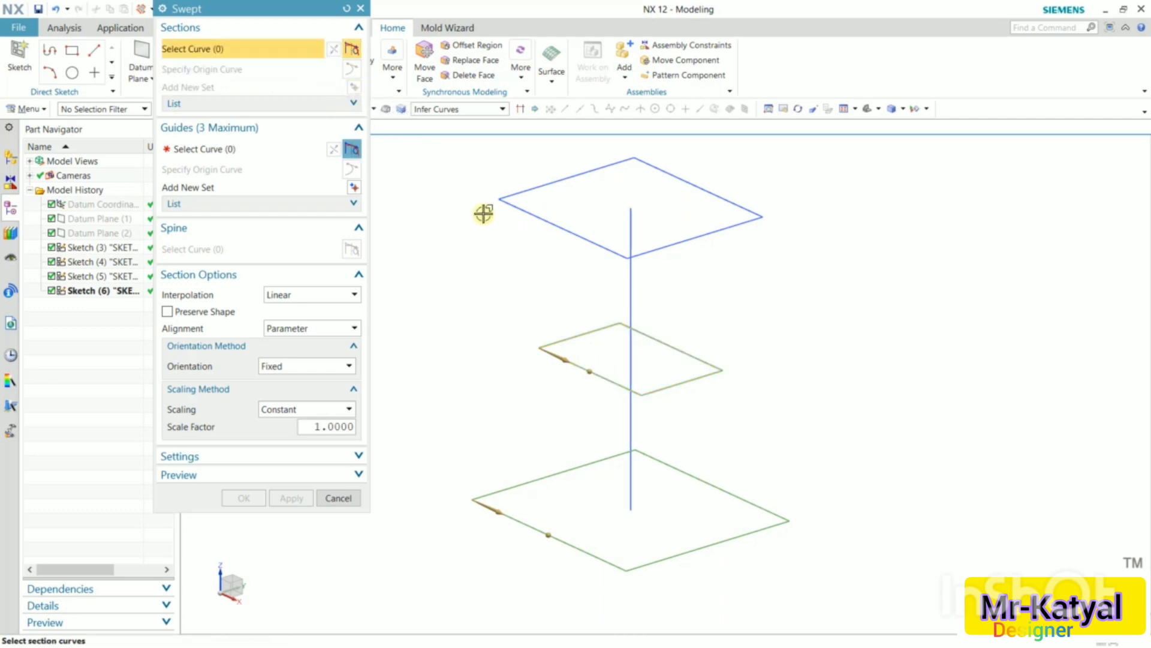
click(538, 221)
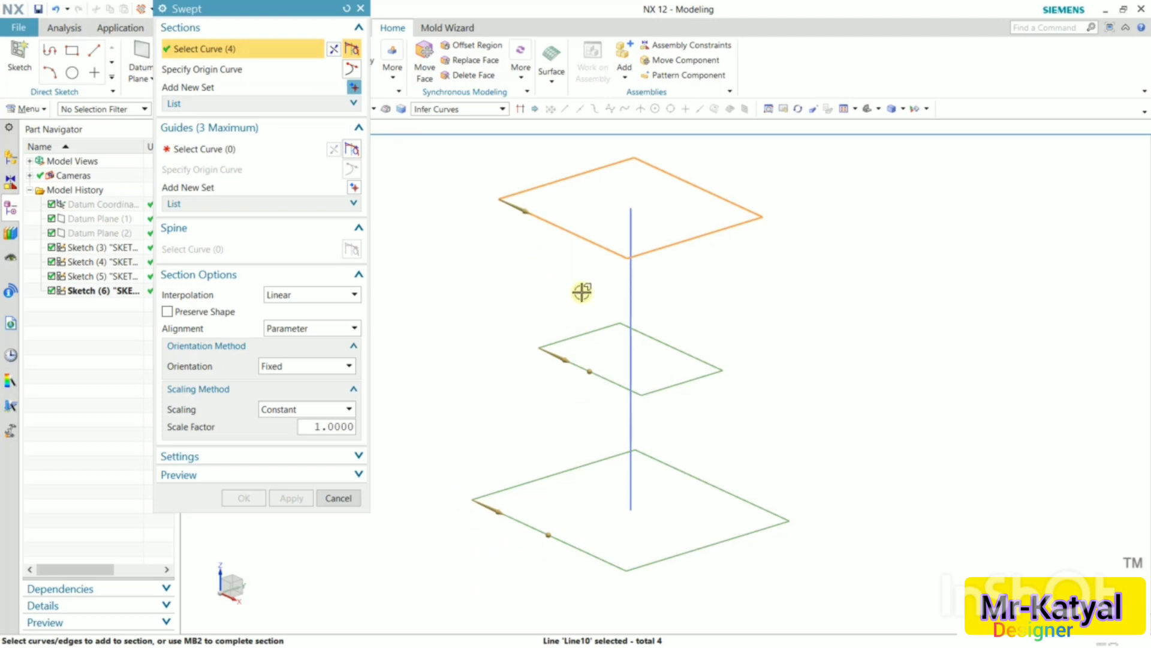
- Use the vertical line Line13 as the guide curve for the sweep through the three rectangular sections
click(251, 151)
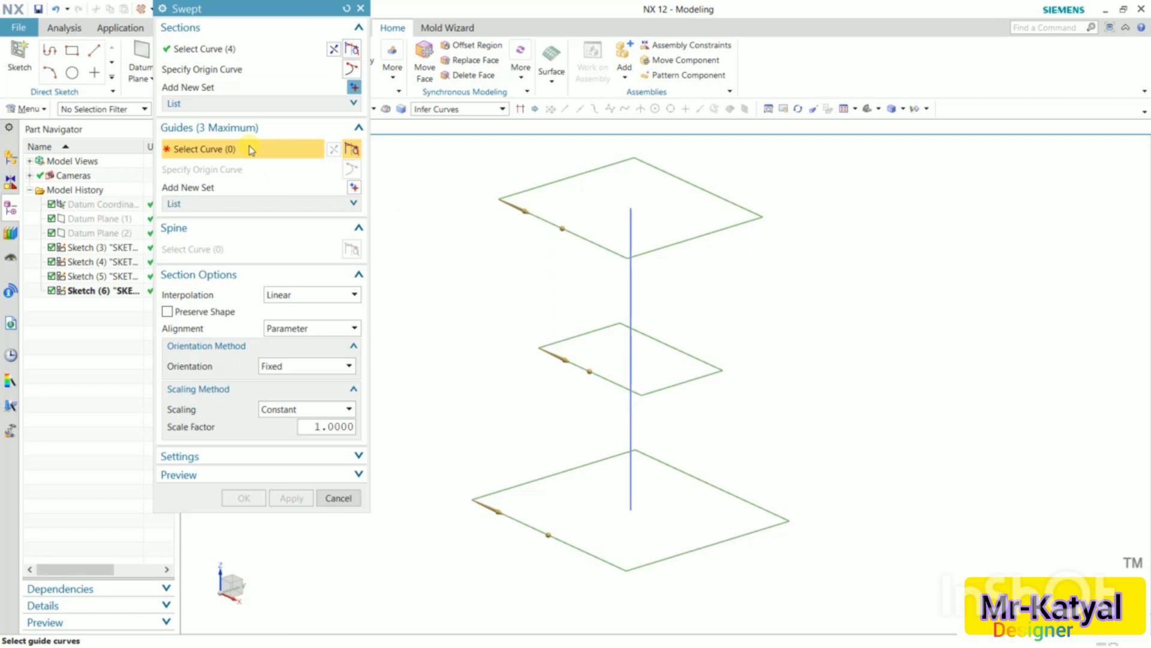
click(630, 289)
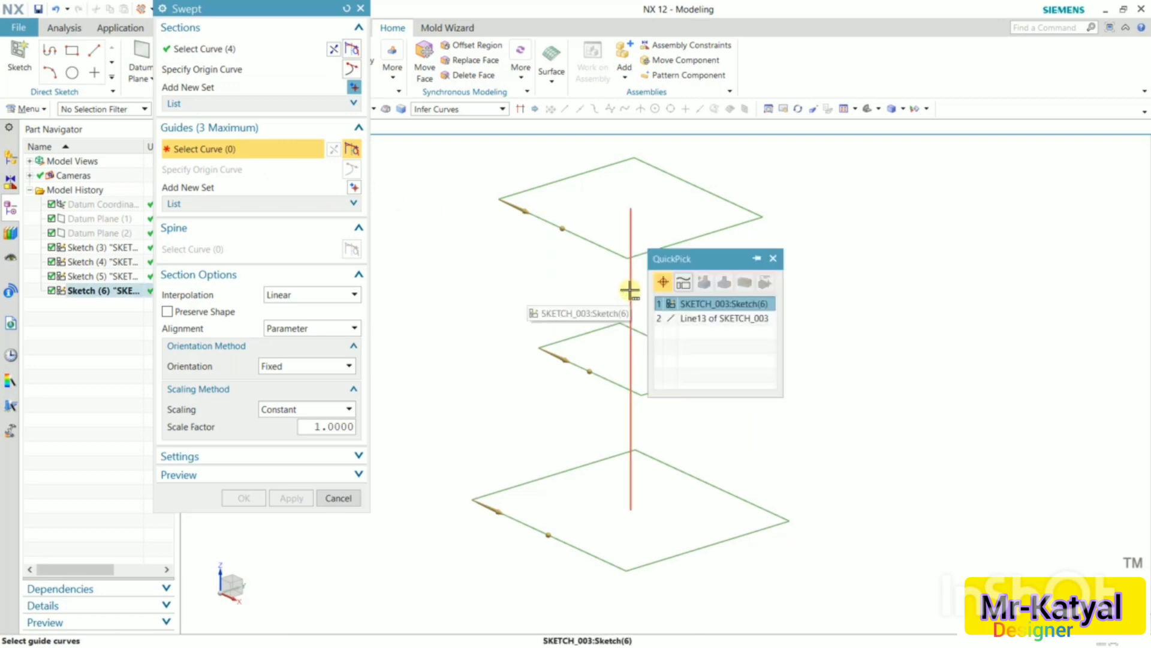
click(701, 318)
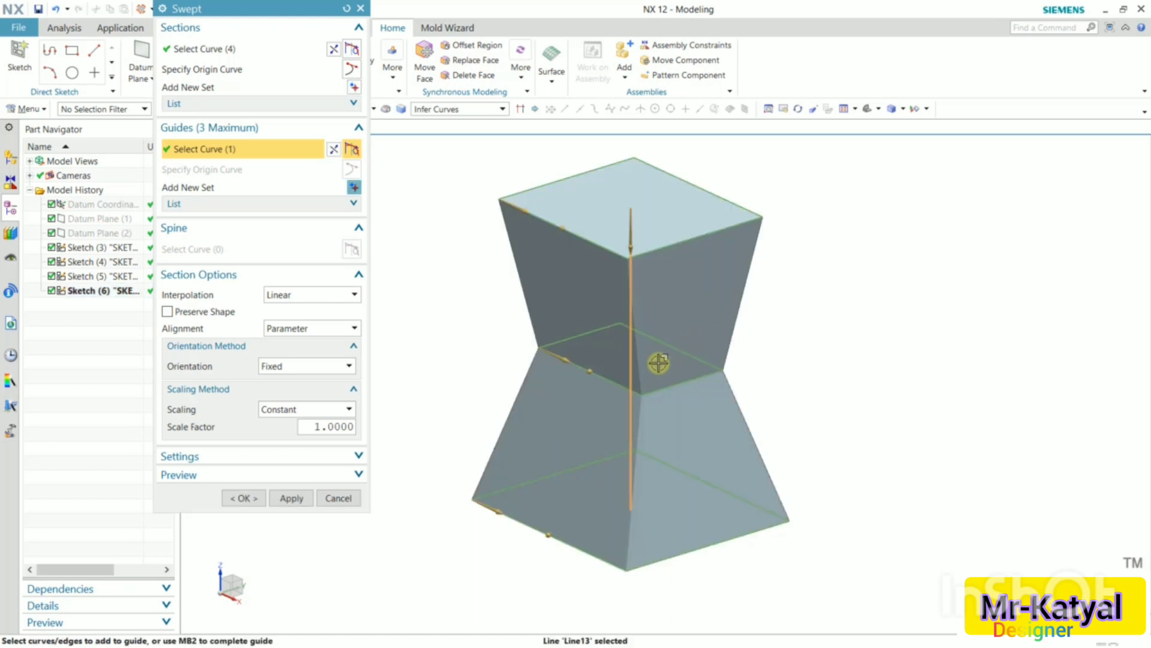
mouse_move(721, 406)
middle_down()
mouse_move(746, 365)
mouse_move(737, 396)
middle_up()
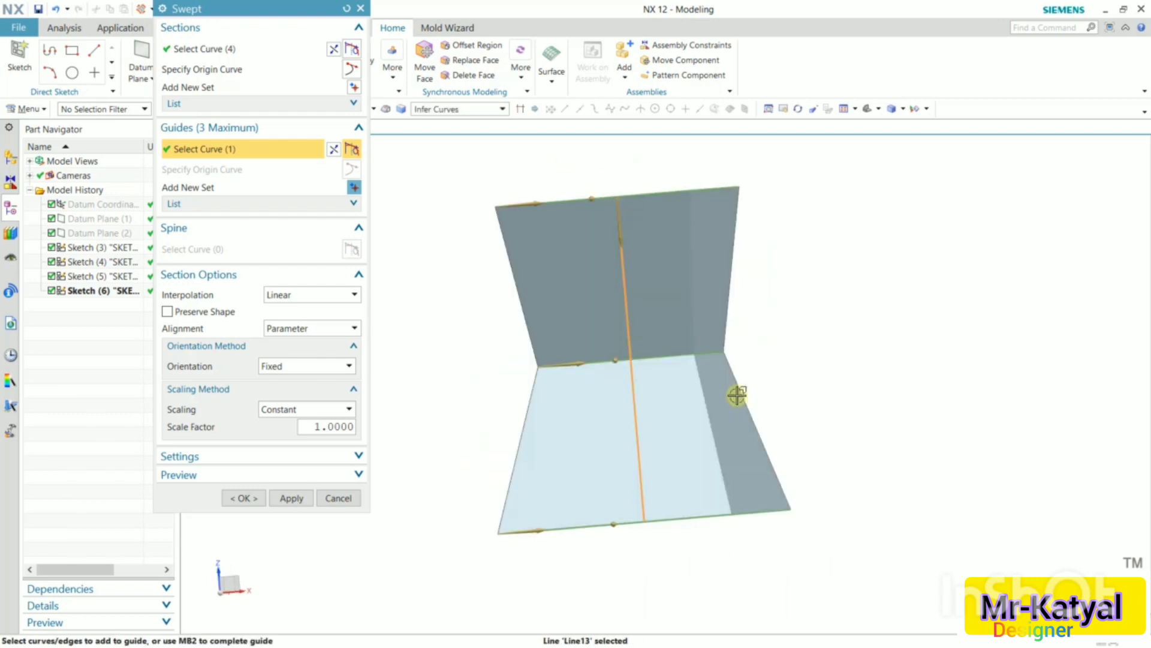
middle_drag(584, 416, 570, 514)
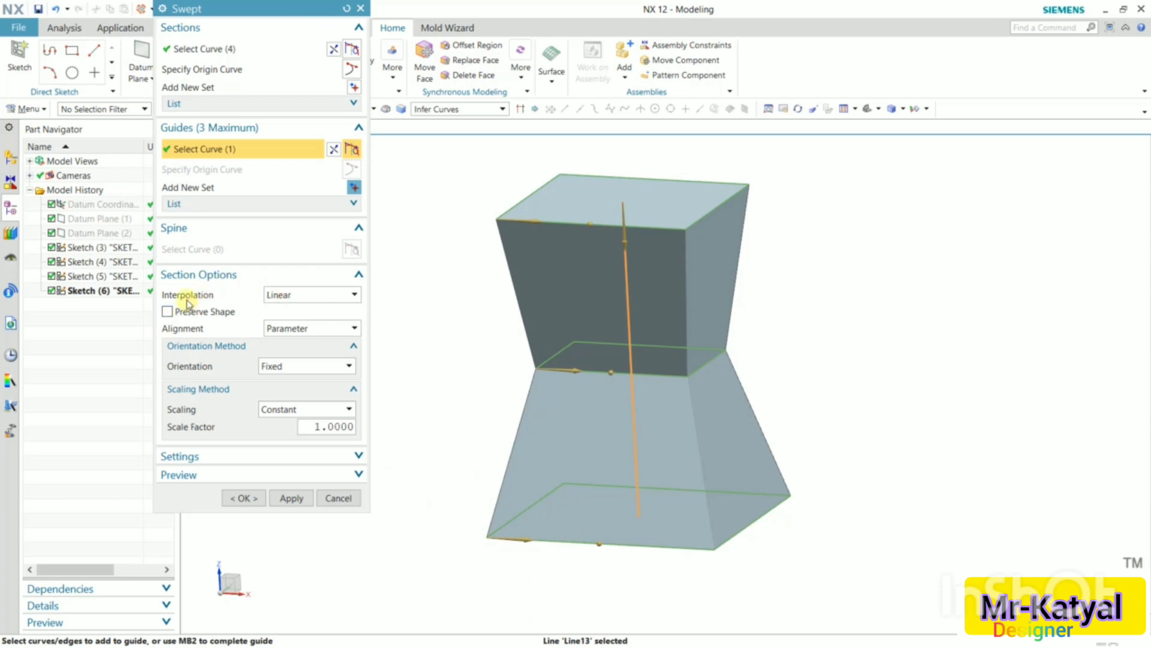
- Try Cubic interpolation between the three rectangular sections of the sweep
click(303, 296)
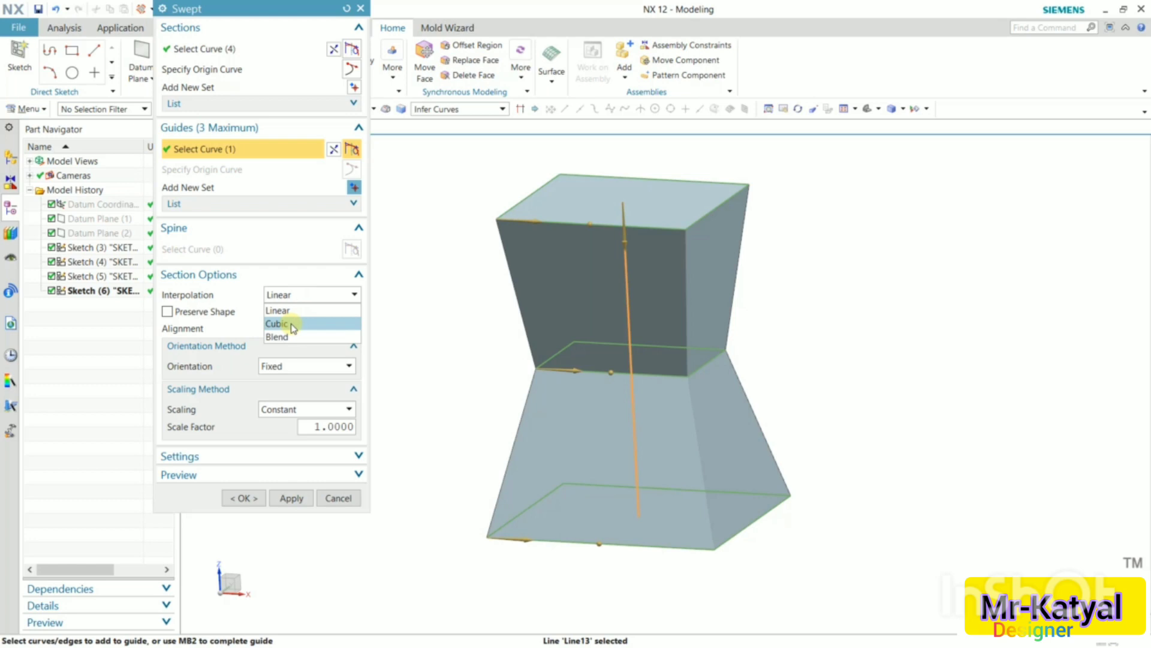
click(292, 325)
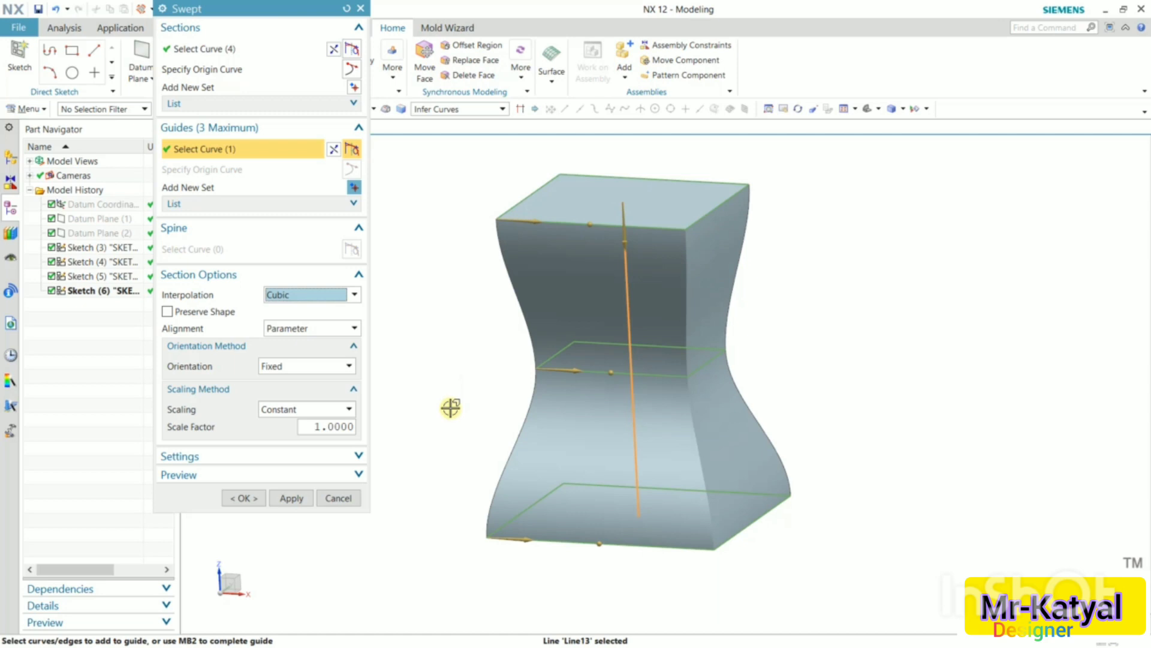
middle_drag(450, 407, 622, 416)
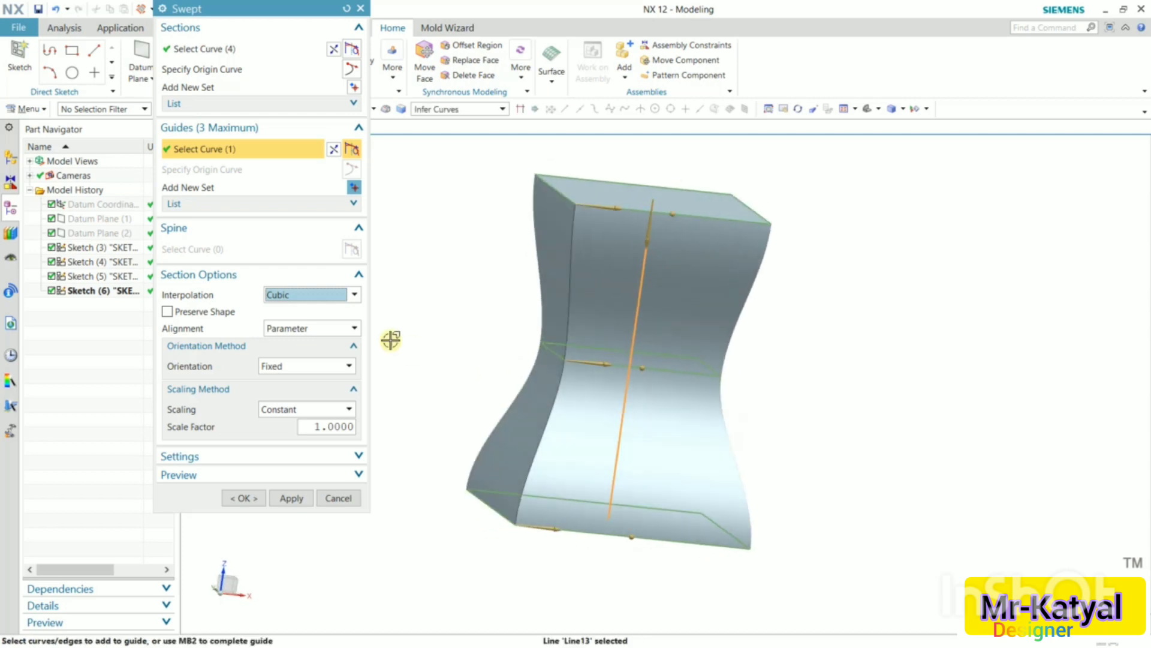
- Create the sweep through the three rectangles with Blend interpolation and the Sheet body type
click(312, 295)
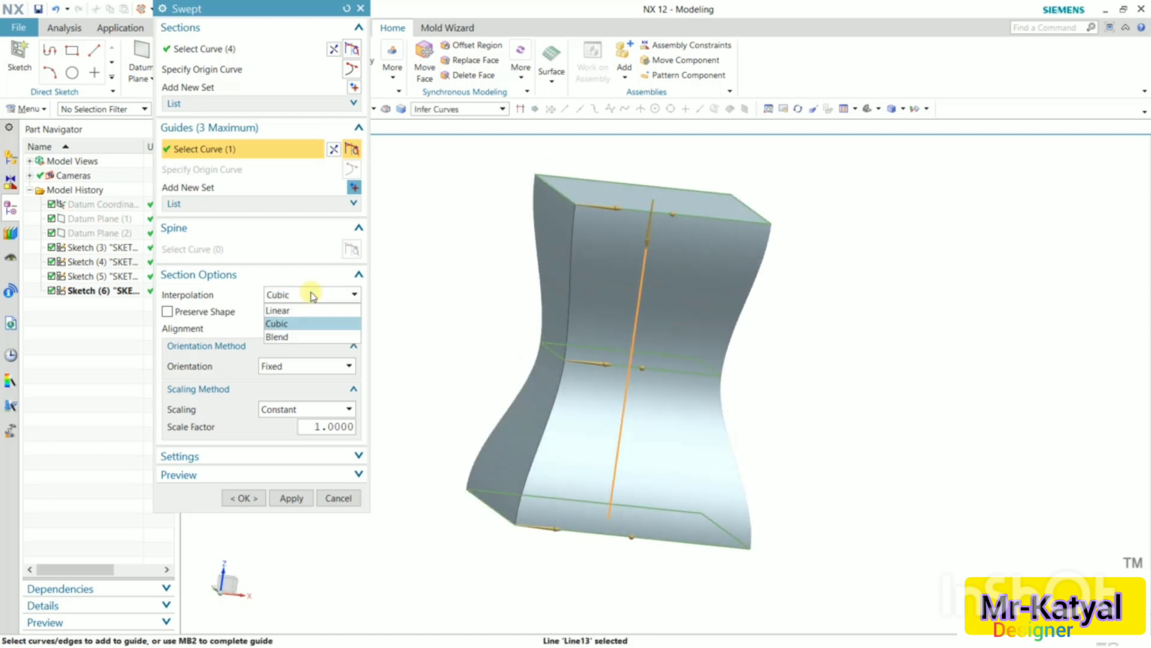
click(282, 337)
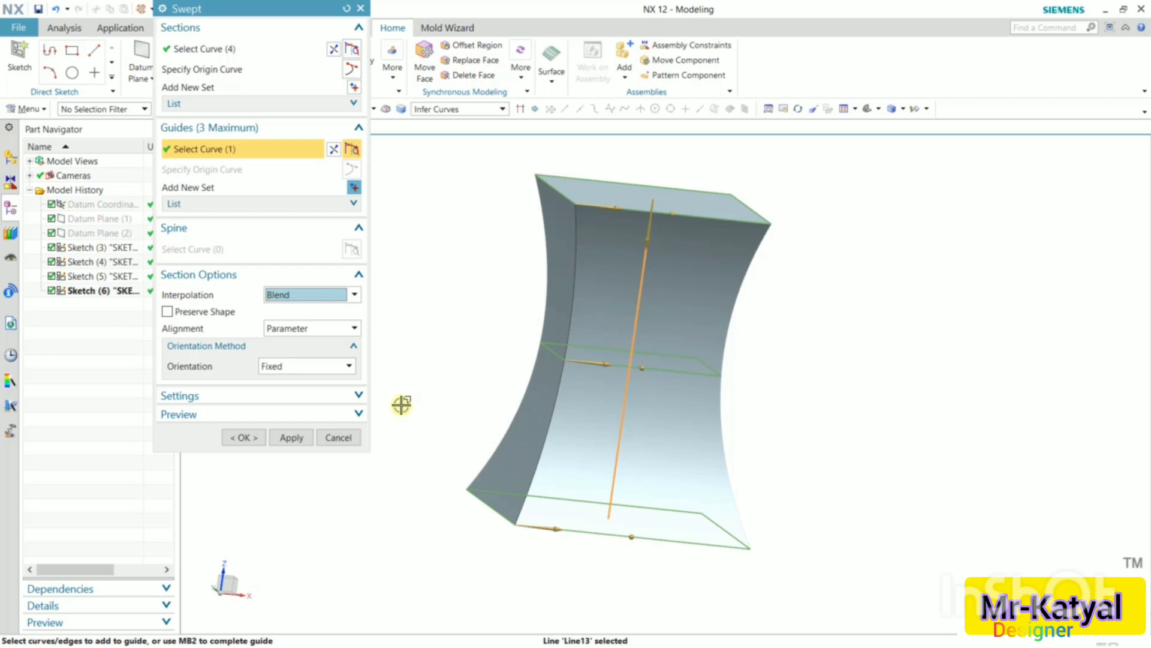
click(359, 397)
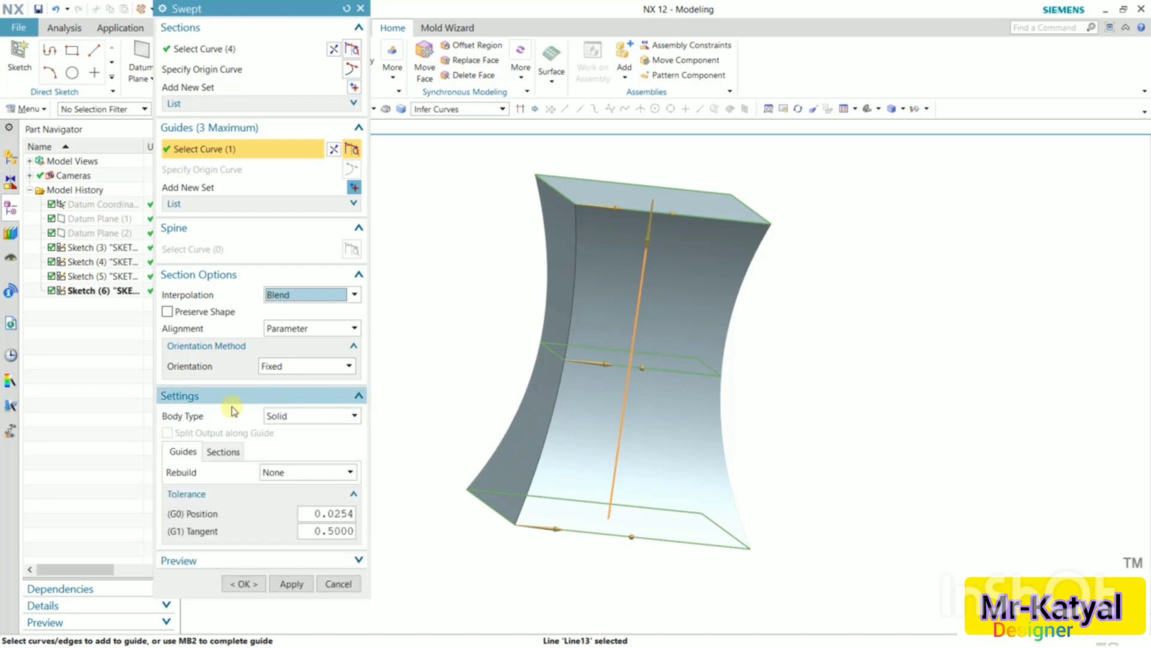
click(289, 416)
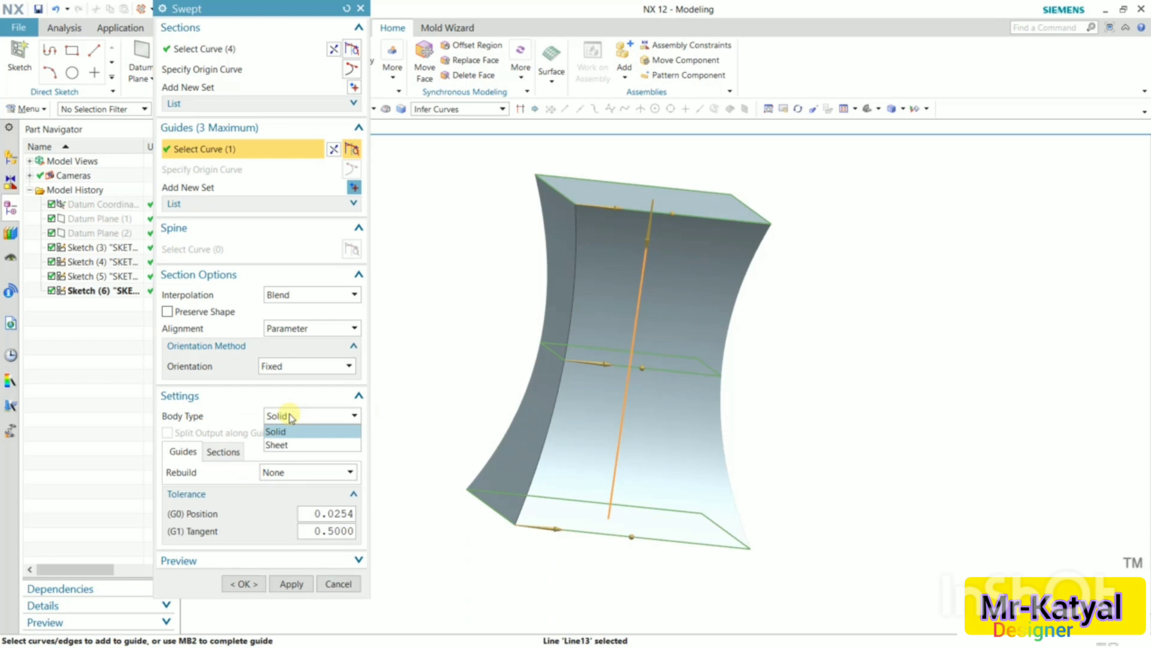
click(289, 417)
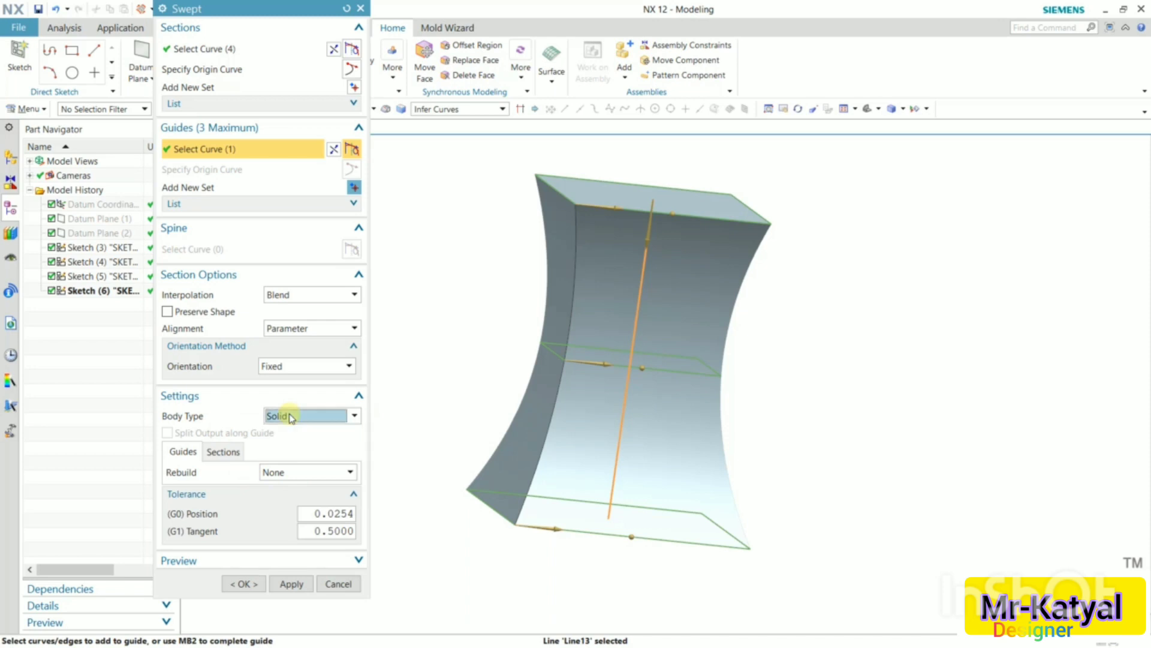
click(319, 417)
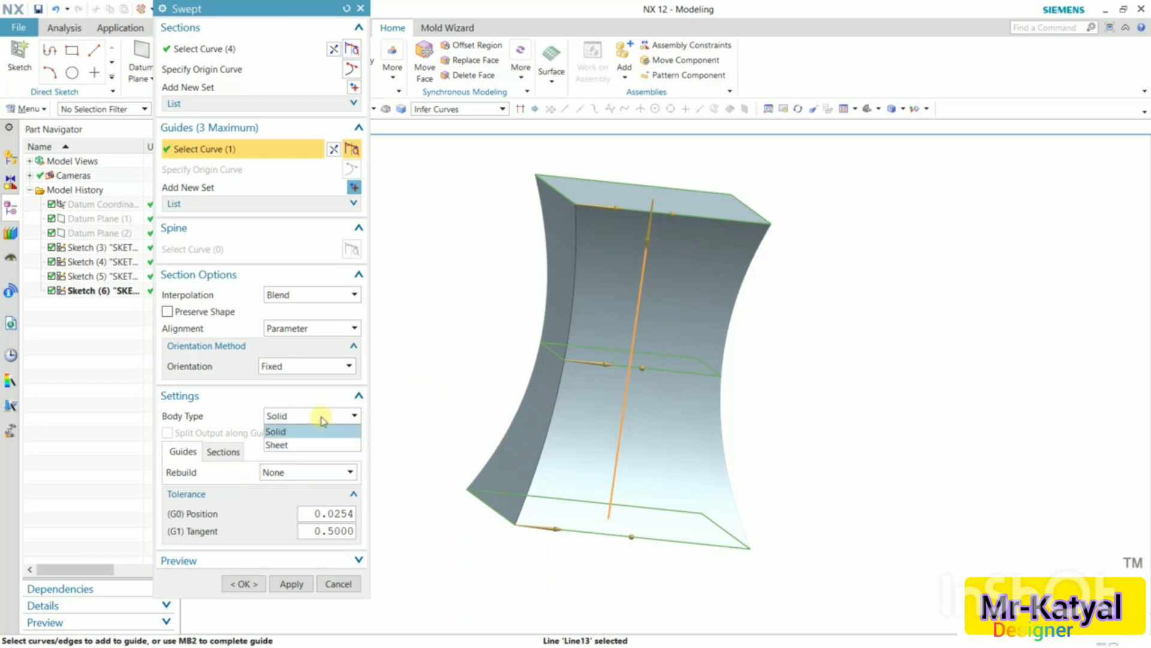
click(311, 446)
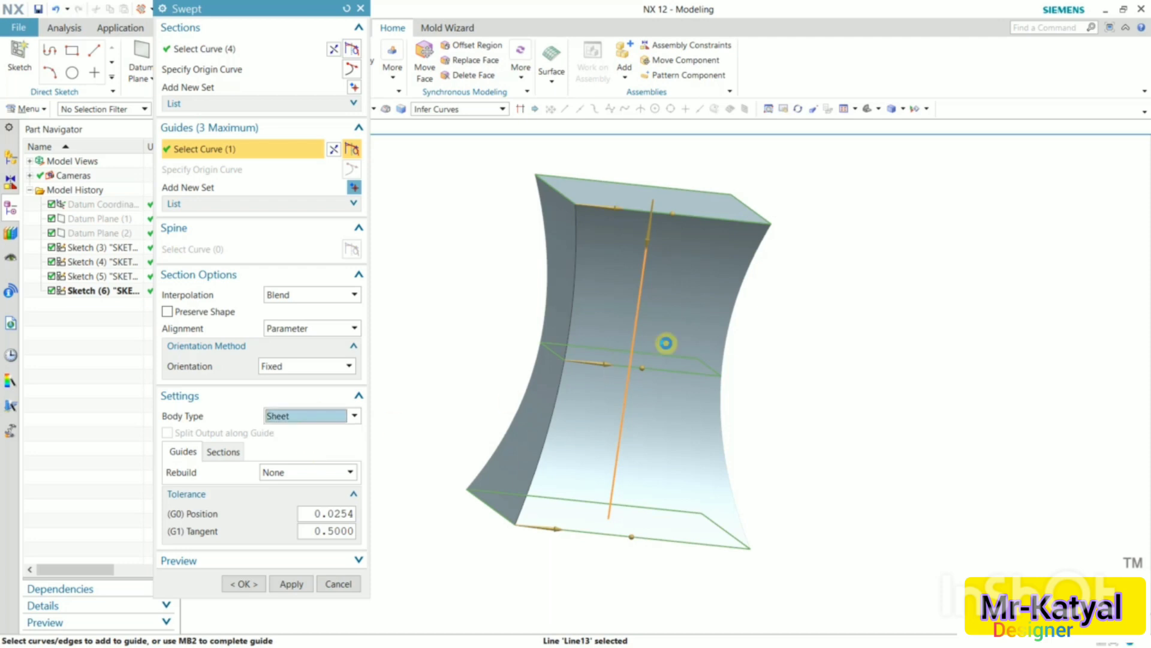
middle_drag(740, 249, 674, 282)
click(243, 583)
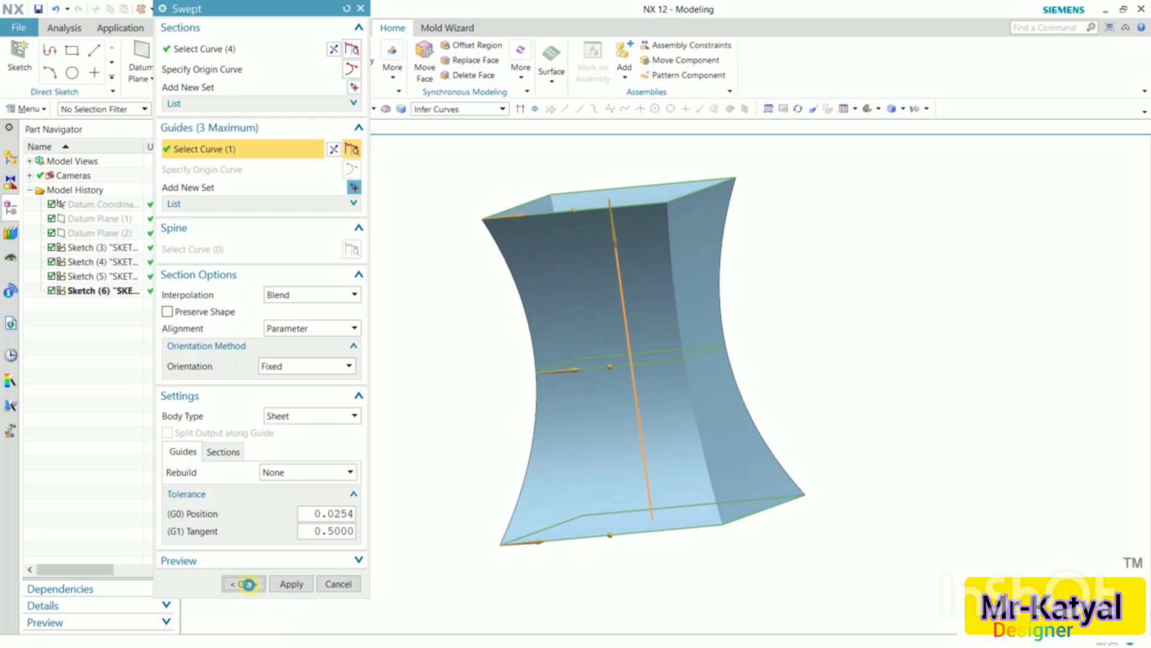
middle_drag(406, 385, 432, 365)
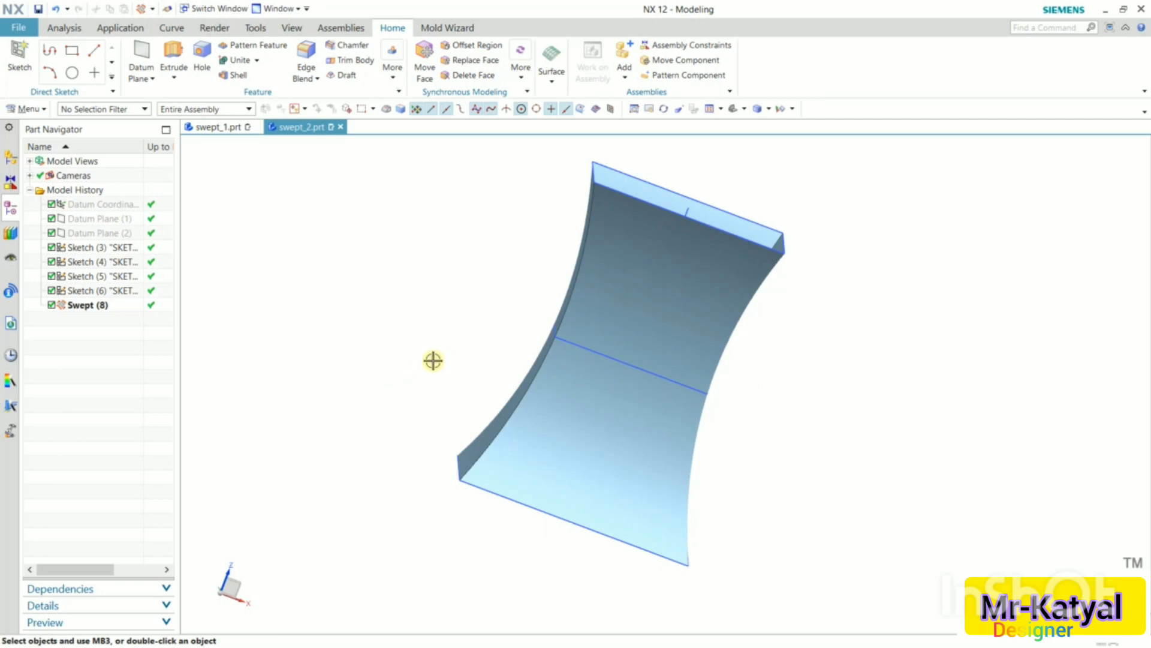
- Open the part file swept_3 from the swept folder
click(20, 28)
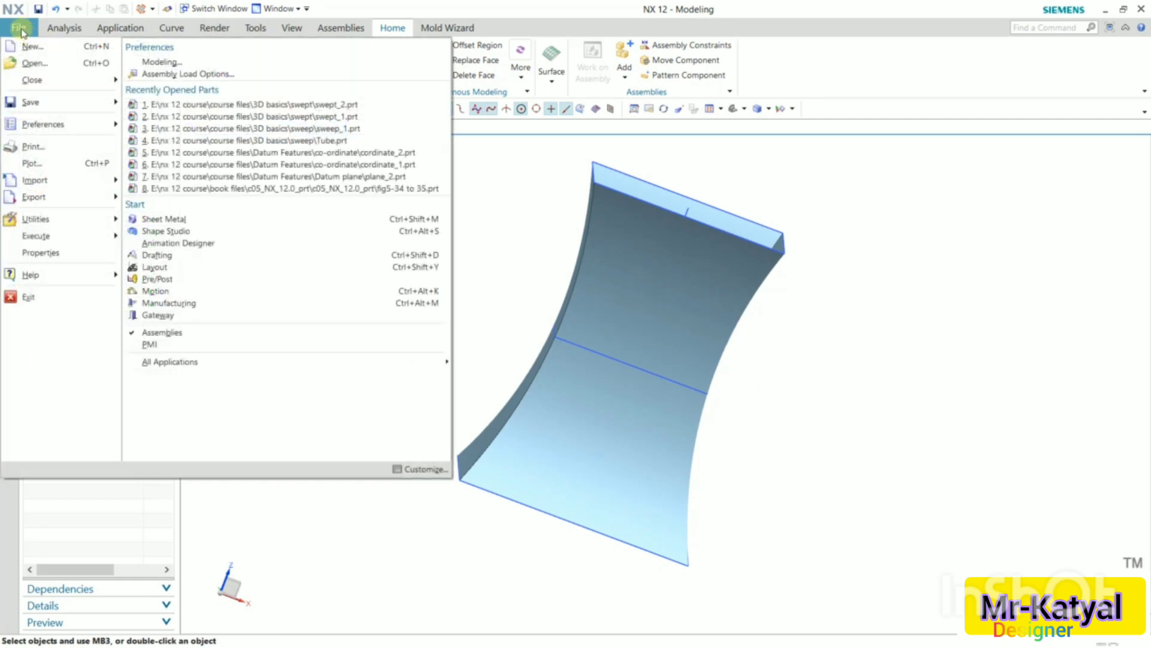
click(48, 68)
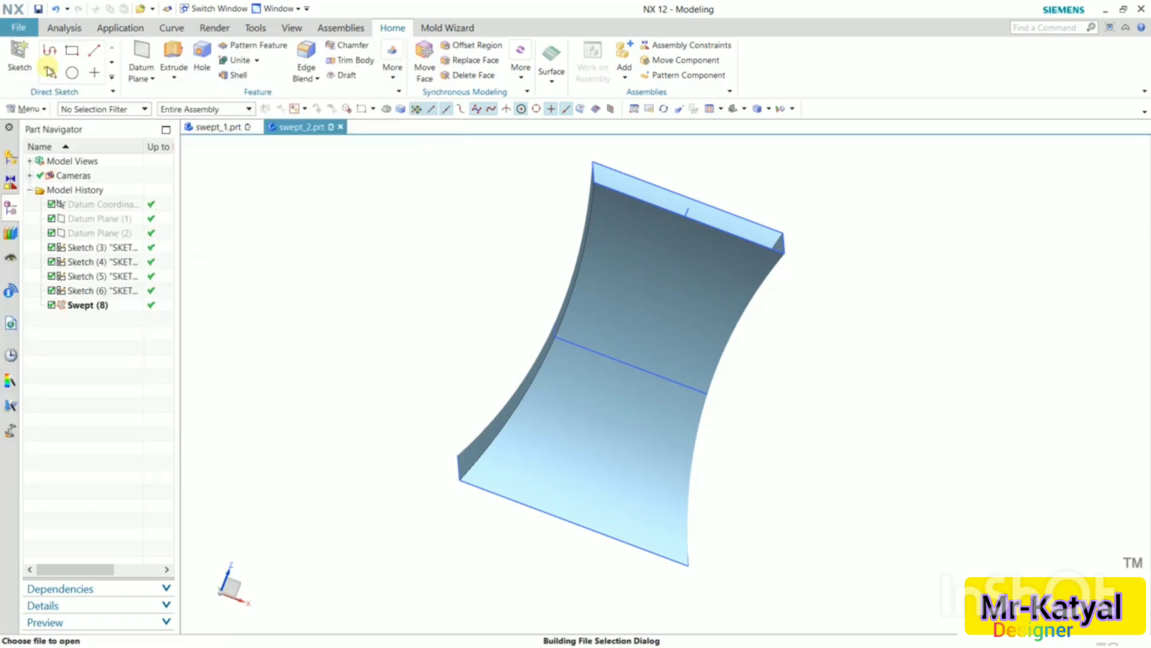
click(390, 195)
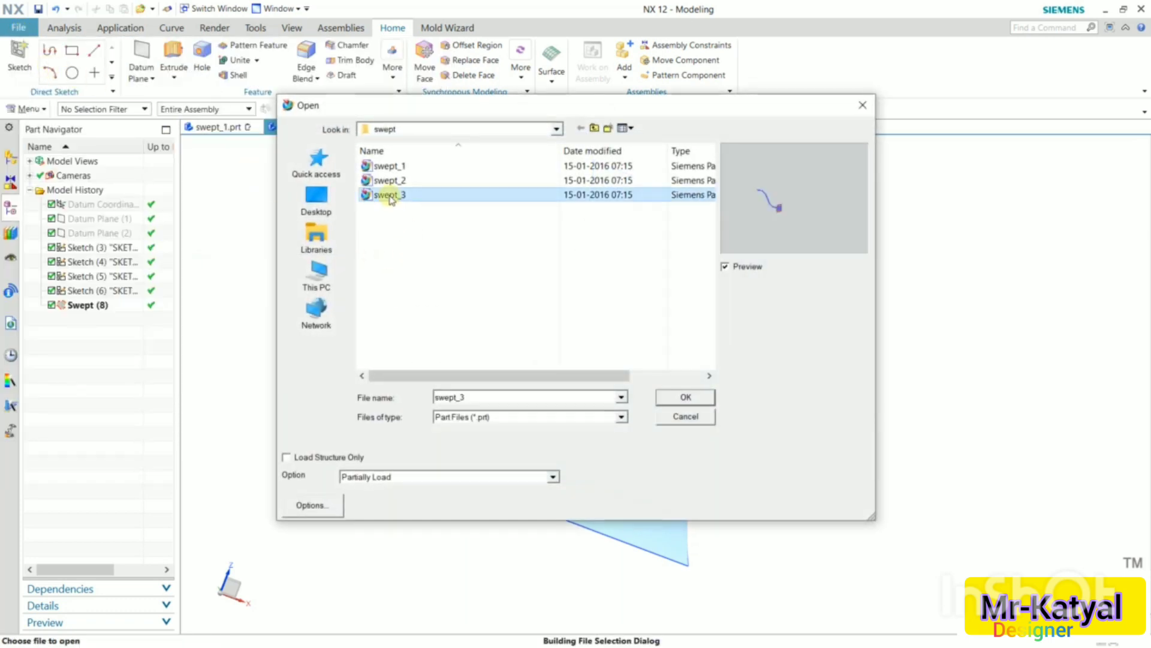
click(707, 403)
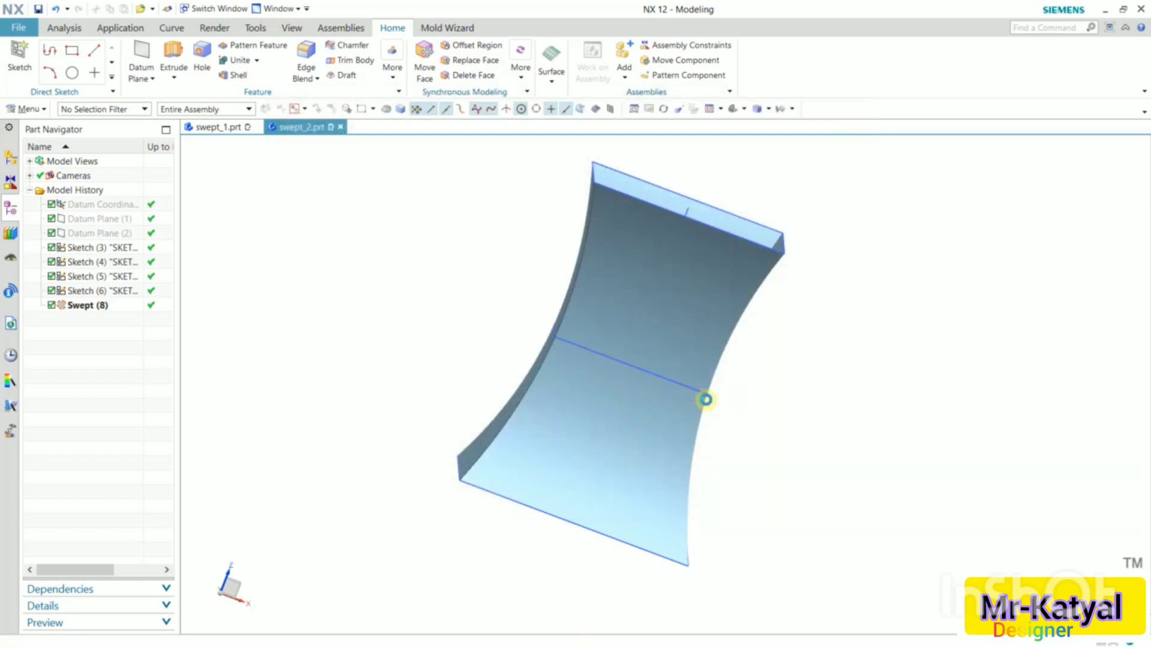
- Start a Swept feature with the closed notched profile on the datum plane as its section
mouse_move(704, 395)
middle_down()
mouse_move(702, 424)
mouse_move(714, 380)
mouse_move(689, 440)
middle_up()
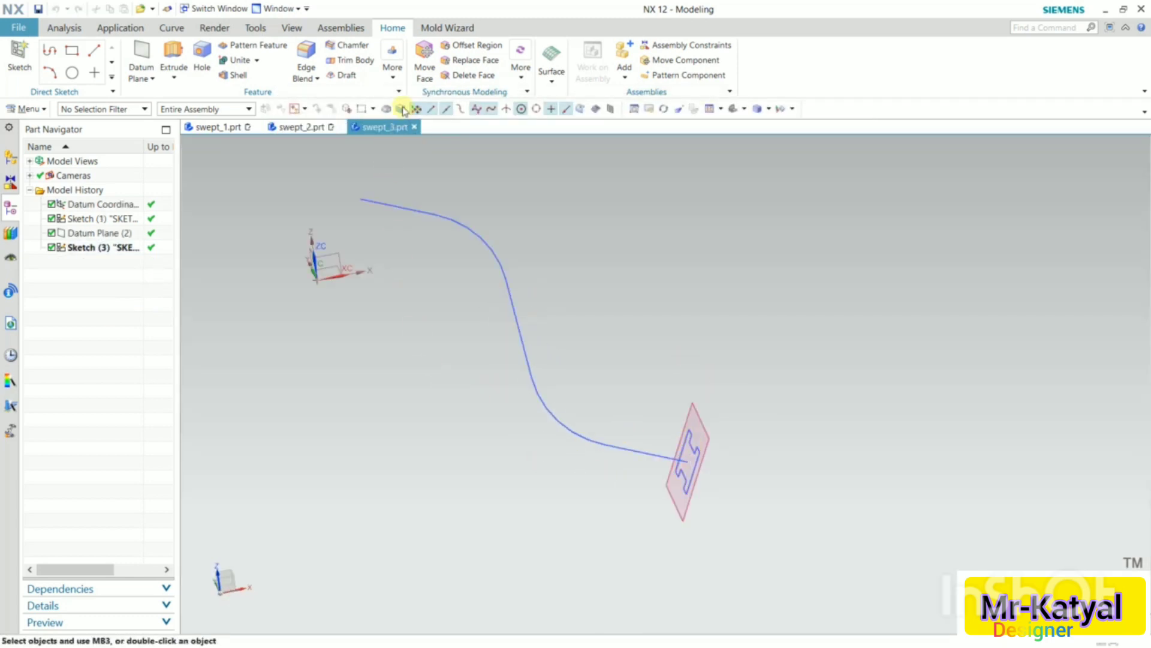
click(395, 84)
click(437, 472)
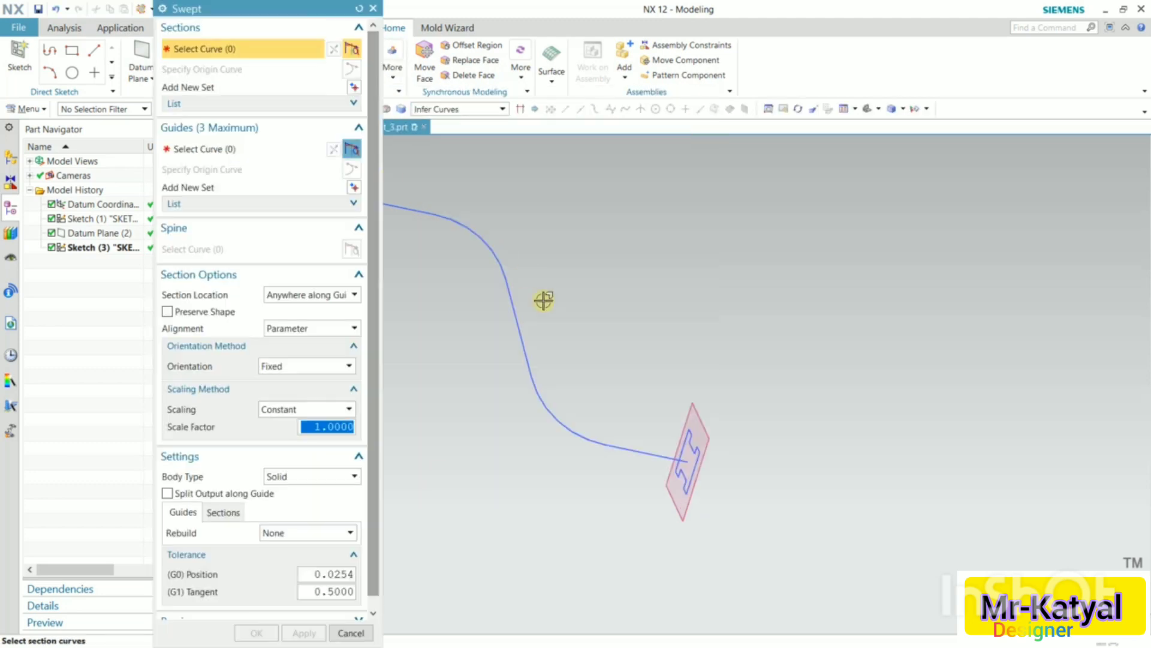
scroll(694, 478, up, 5)
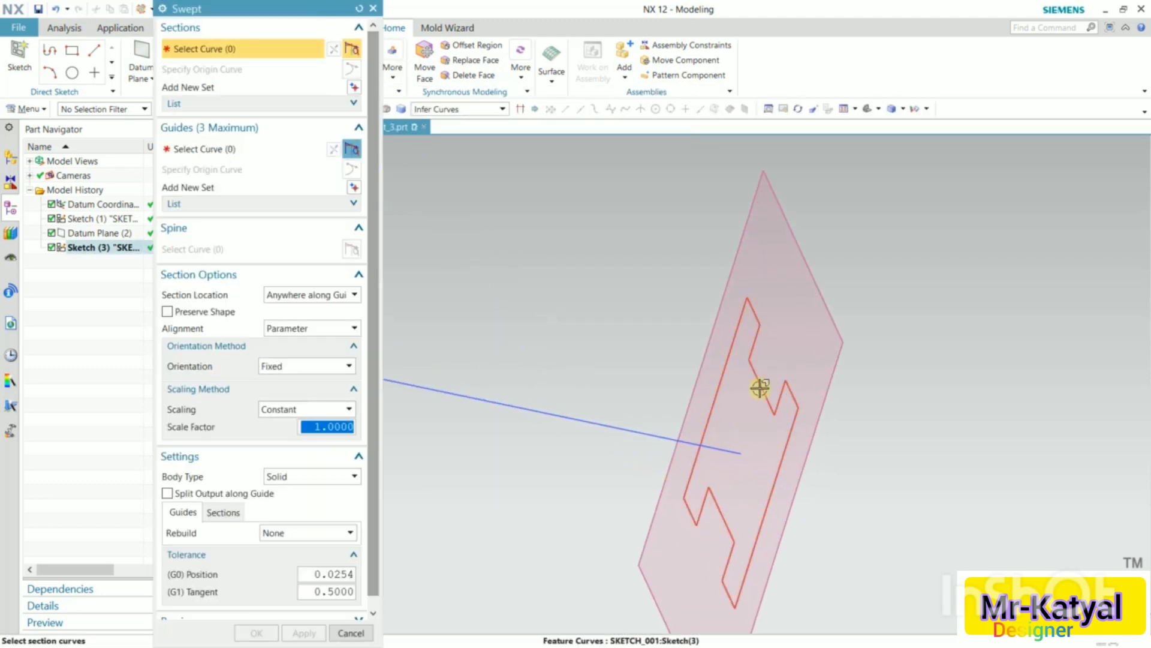
click(760, 387)
- Use the whole S-shaped path sketch as the guide for the notched profile's sweep
click(239, 153)
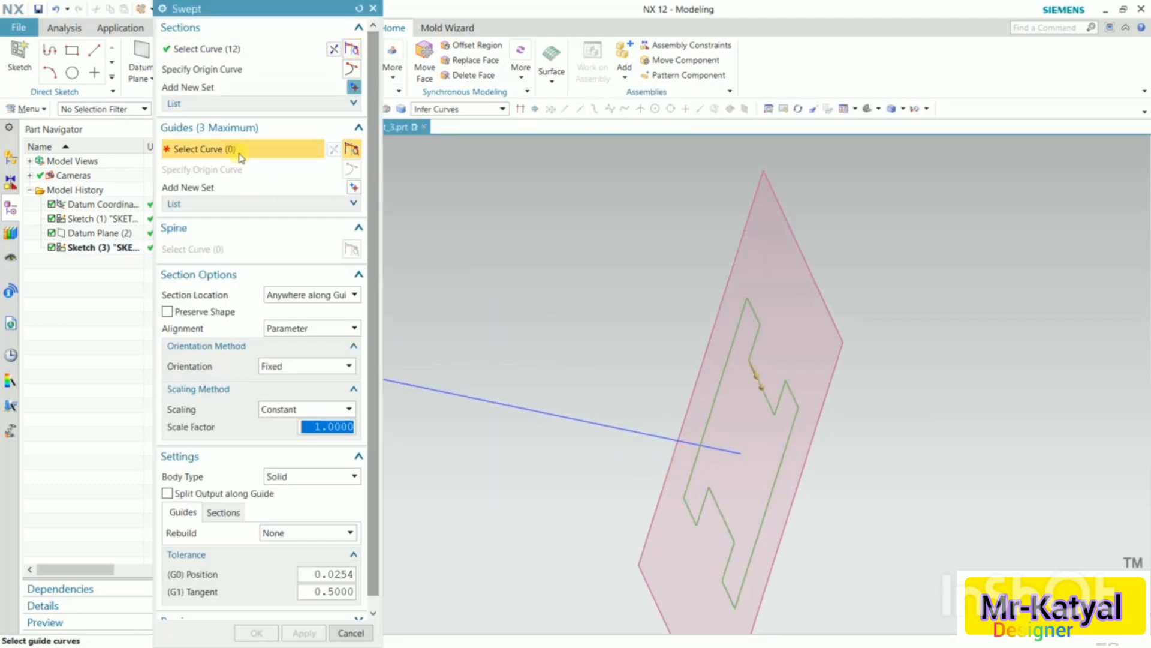
click(513, 404)
click(617, 431)
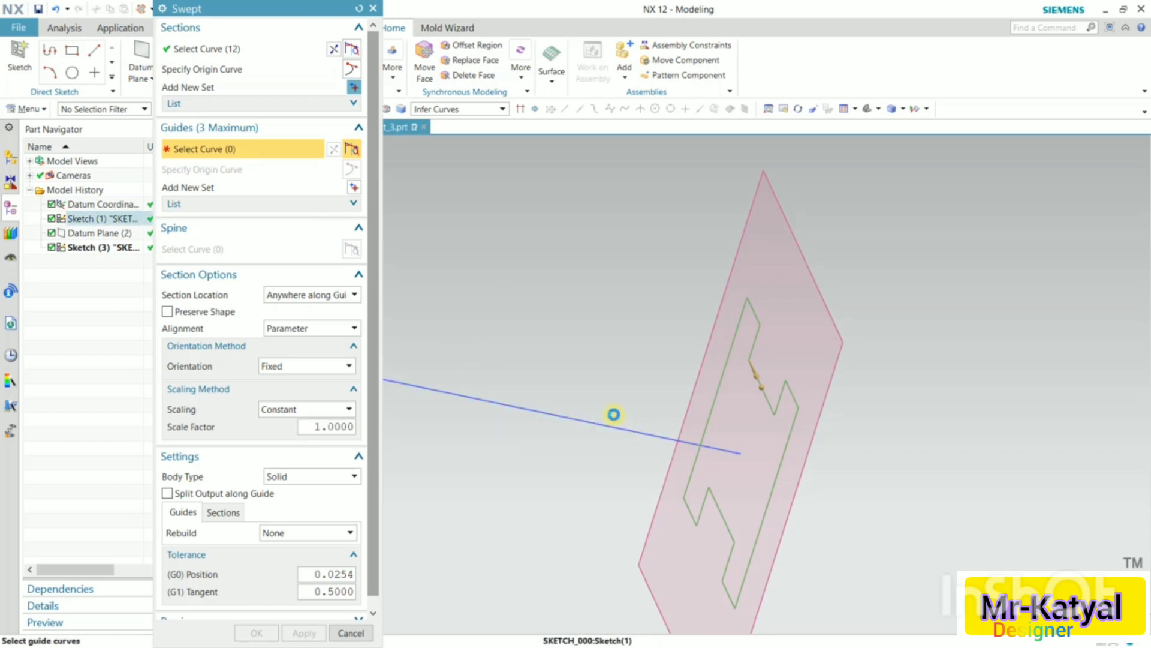
scroll(690, 407, down, 10)
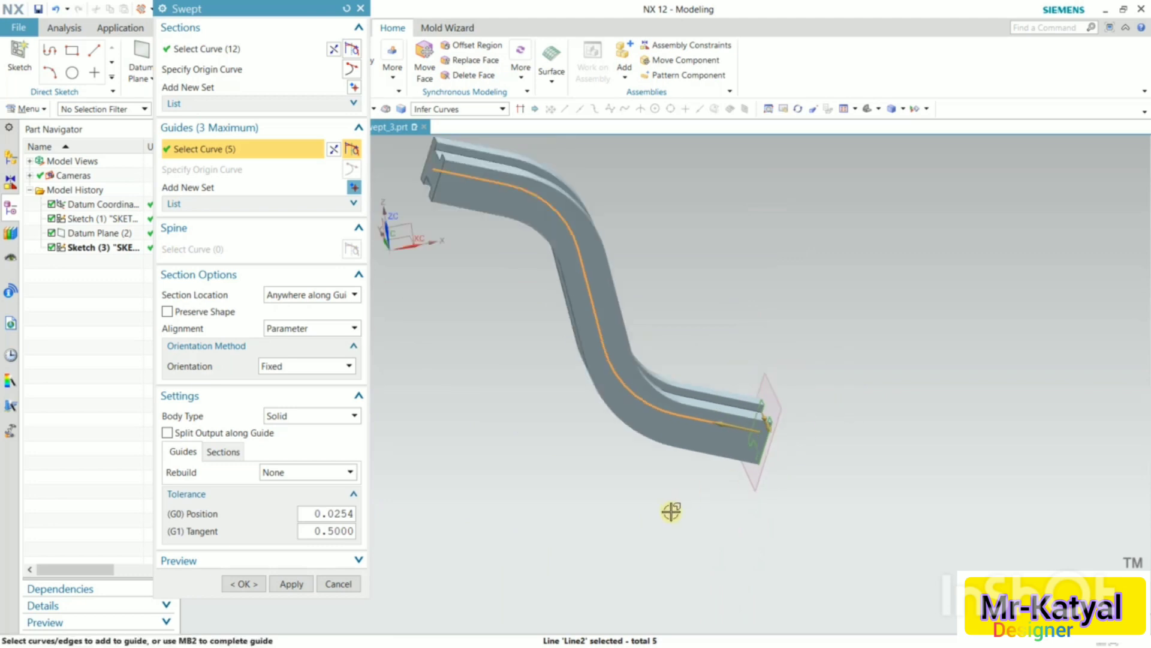
middle_drag(658, 431, 655, 479)
scroll(656, 479, up, 3)
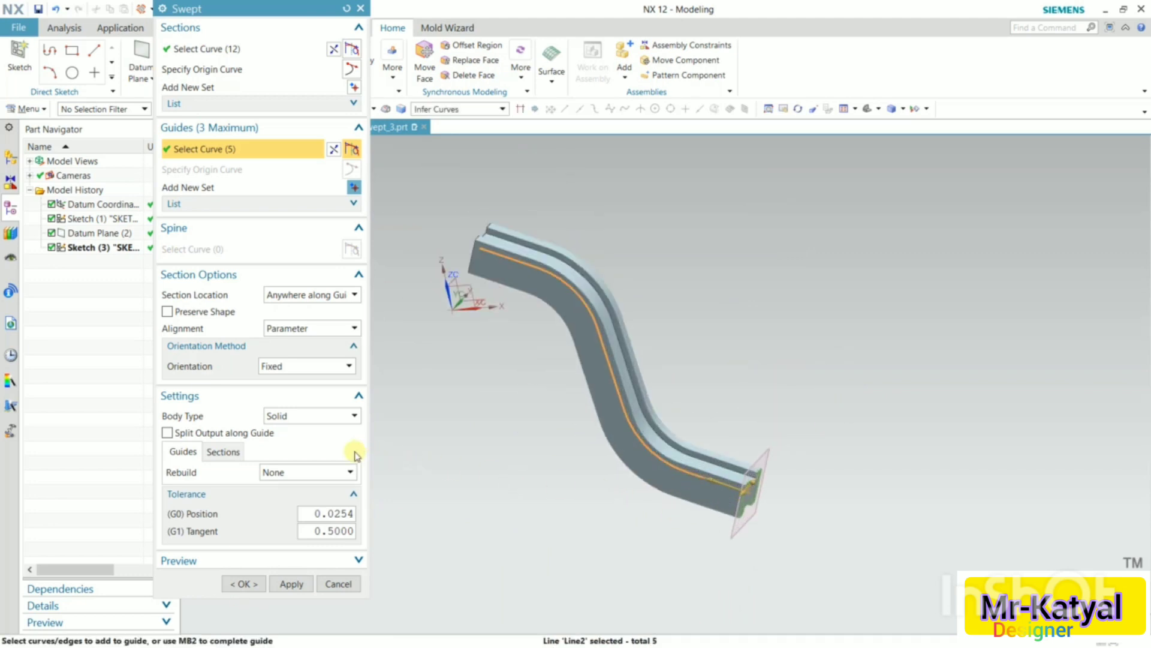
- Enable Split Output along Guide and create the swept solid along the S-shaped path
click(359, 395)
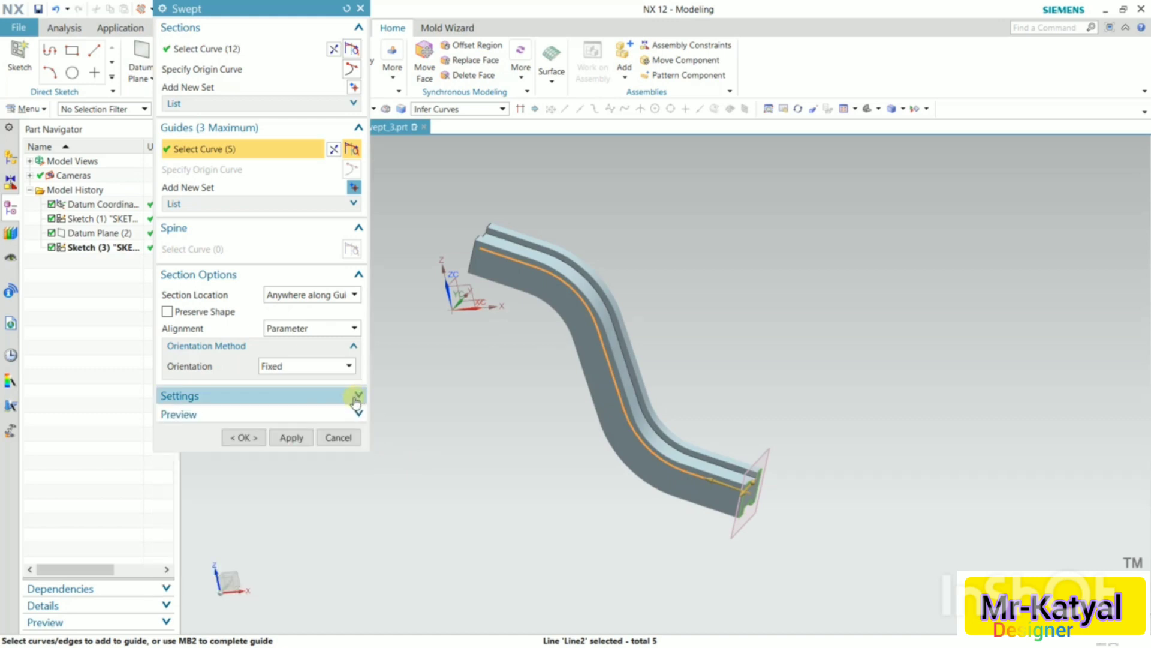
click(358, 395)
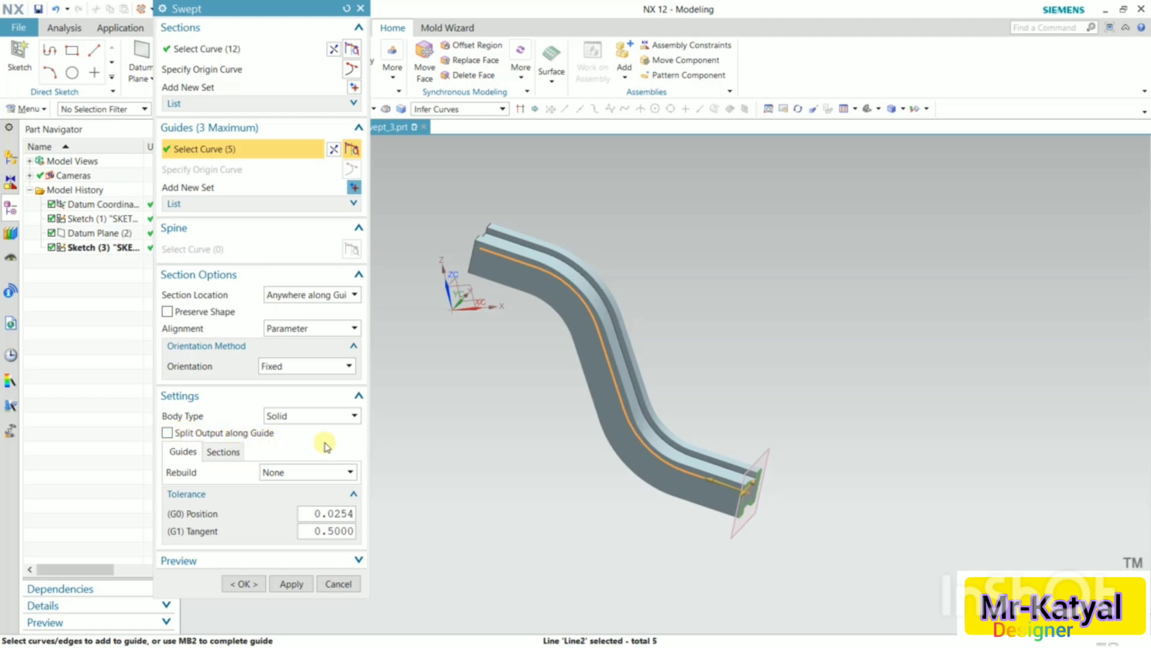
scroll(599, 303, down, 4)
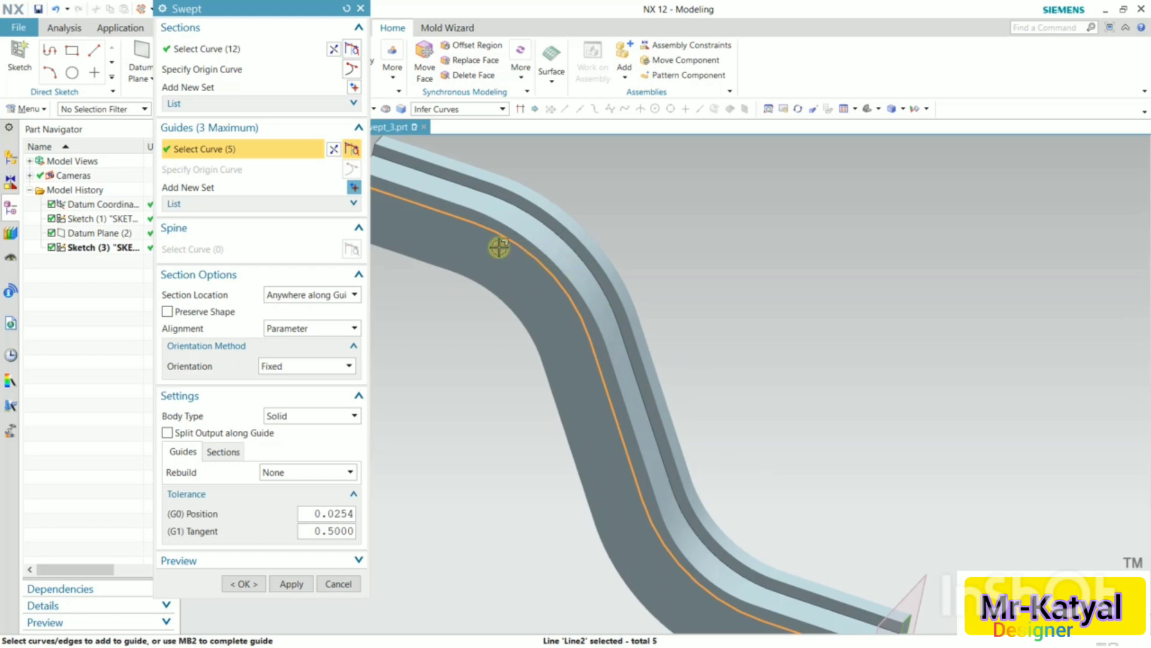
scroll(648, 431, up, 5)
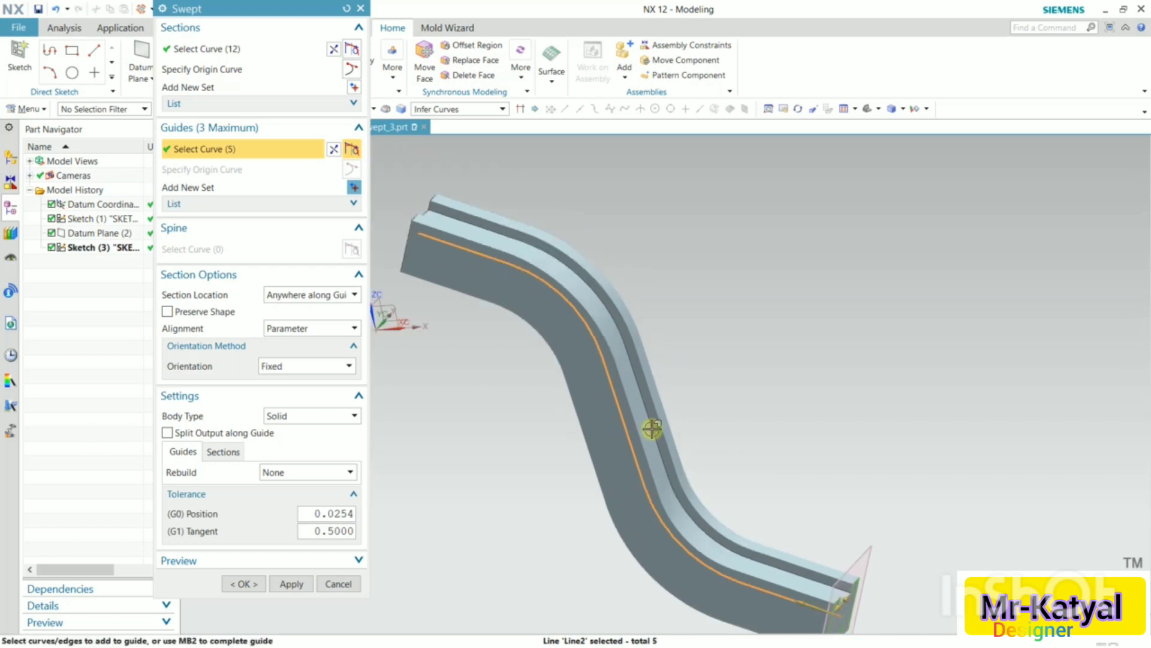
mouse_move(649, 359)
middle_down()
mouse_move(650, 347)
mouse_move(640, 351)
mouse_move(652, 340)
middle_up()
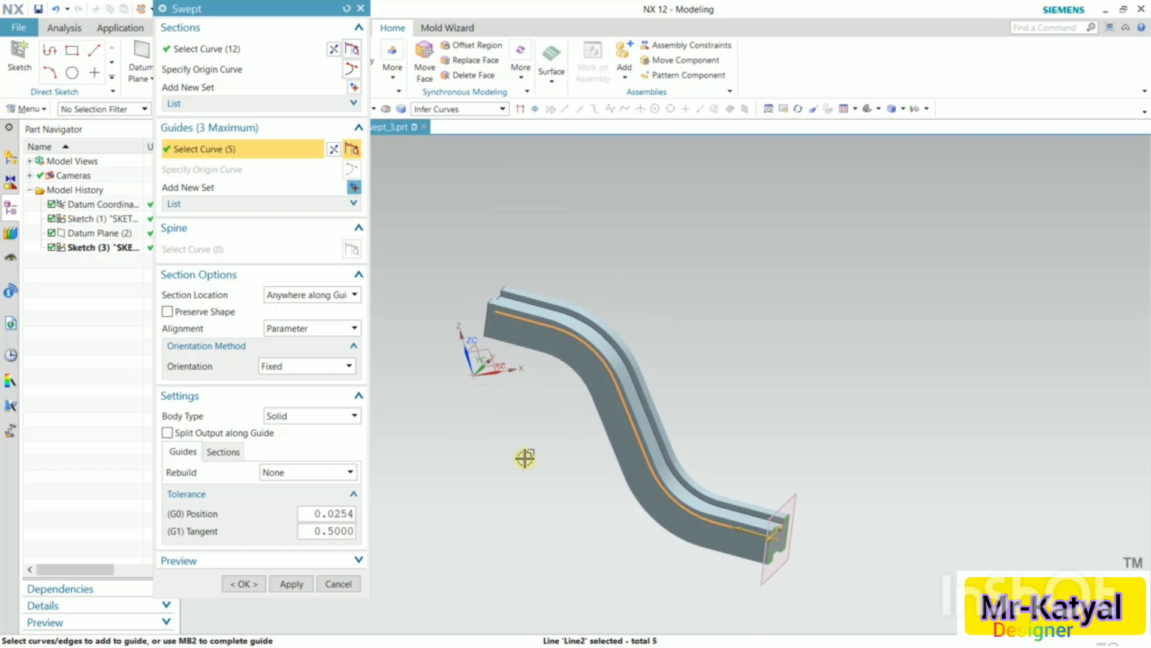
click(170, 434)
click(253, 590)
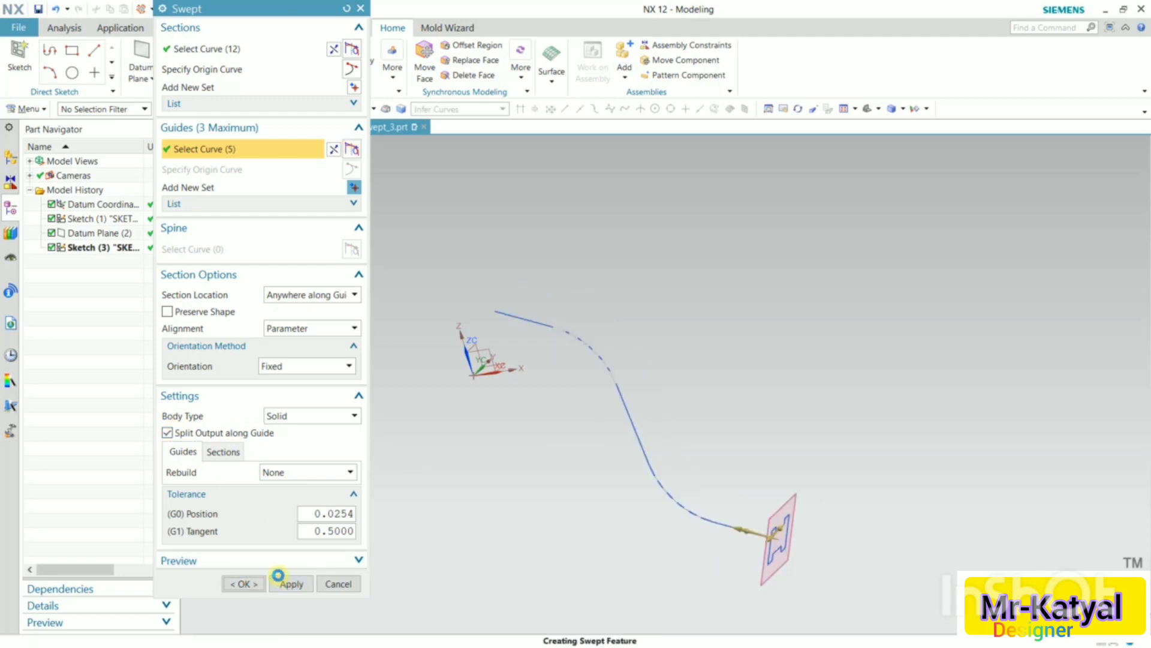
middle_drag(575, 478, 601, 406)
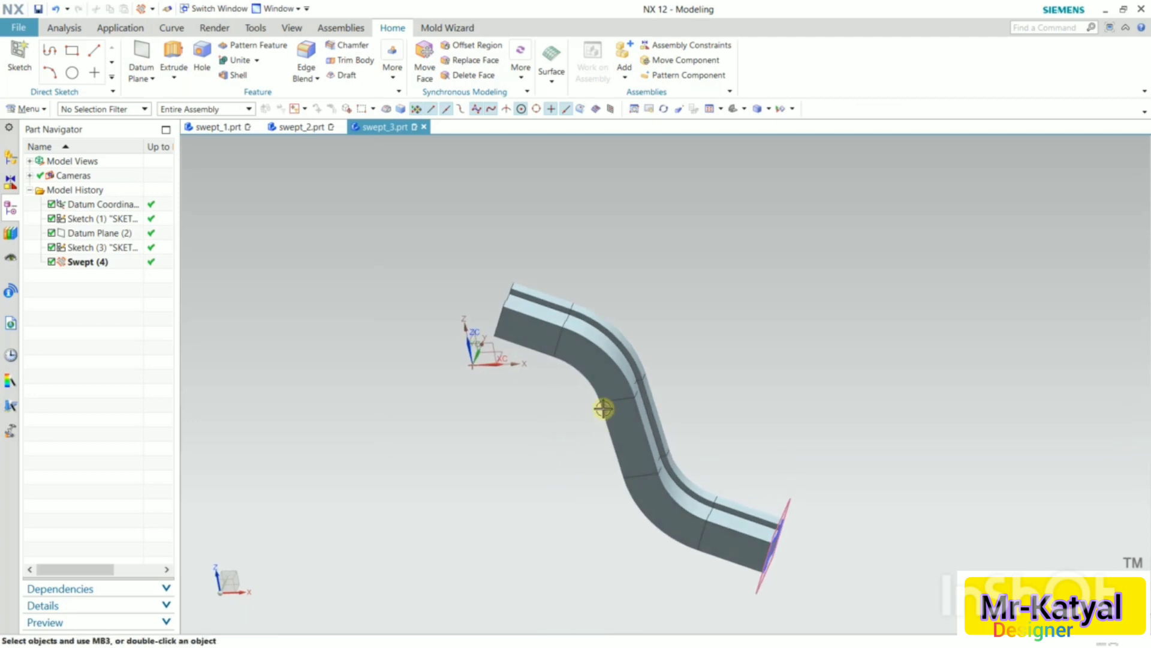
scroll(542, 277, up, 4)
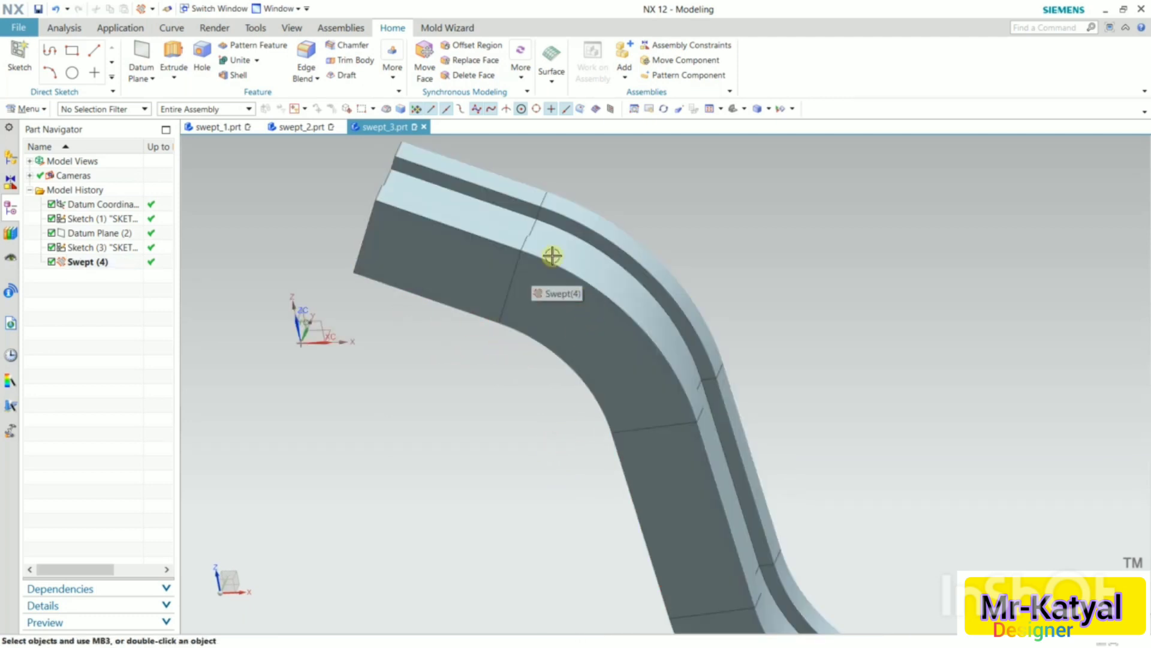
click(610, 305)
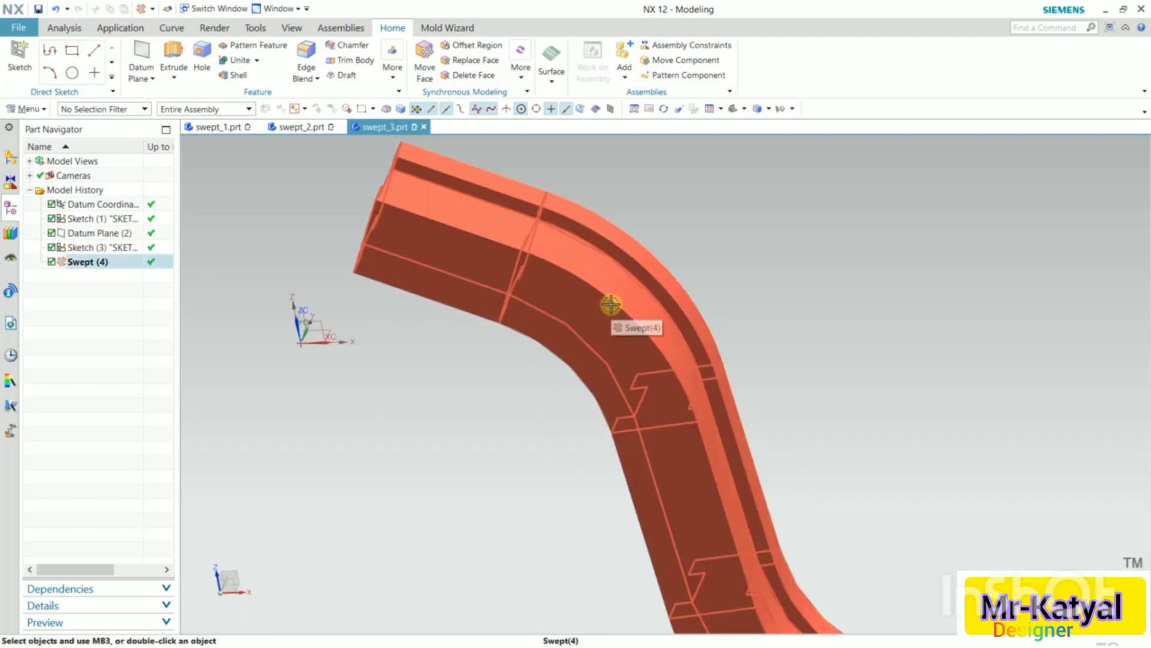